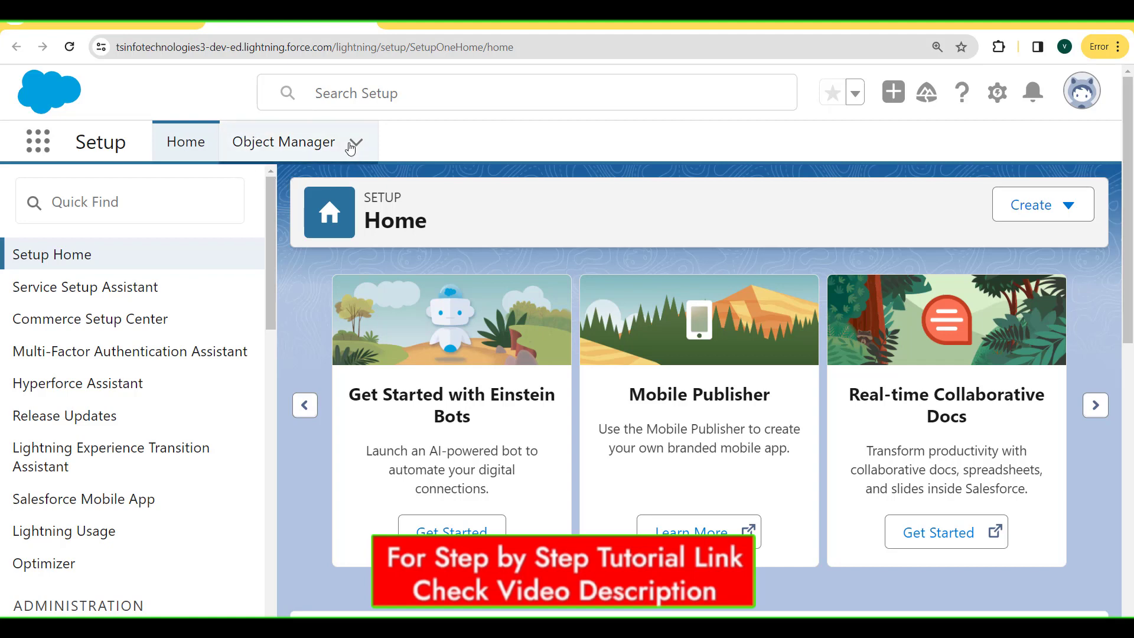
- Find the Opportunity object in Object Manager by searching for "opportuni" and open its setup page
left_click(293, 144)
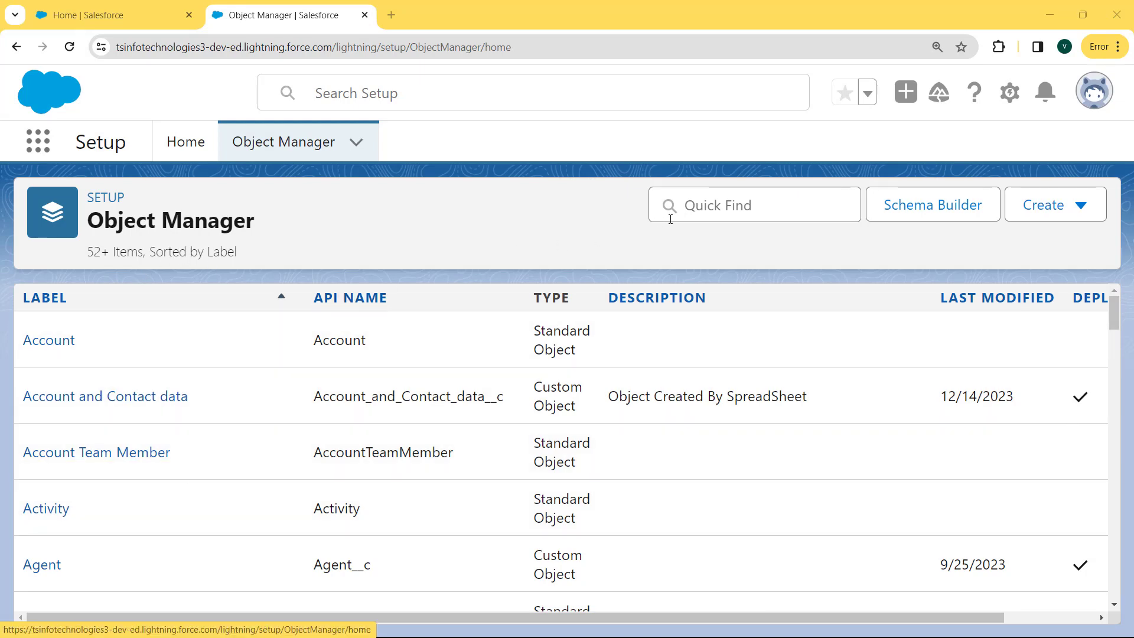
left_click(701, 212)
type("oppo")
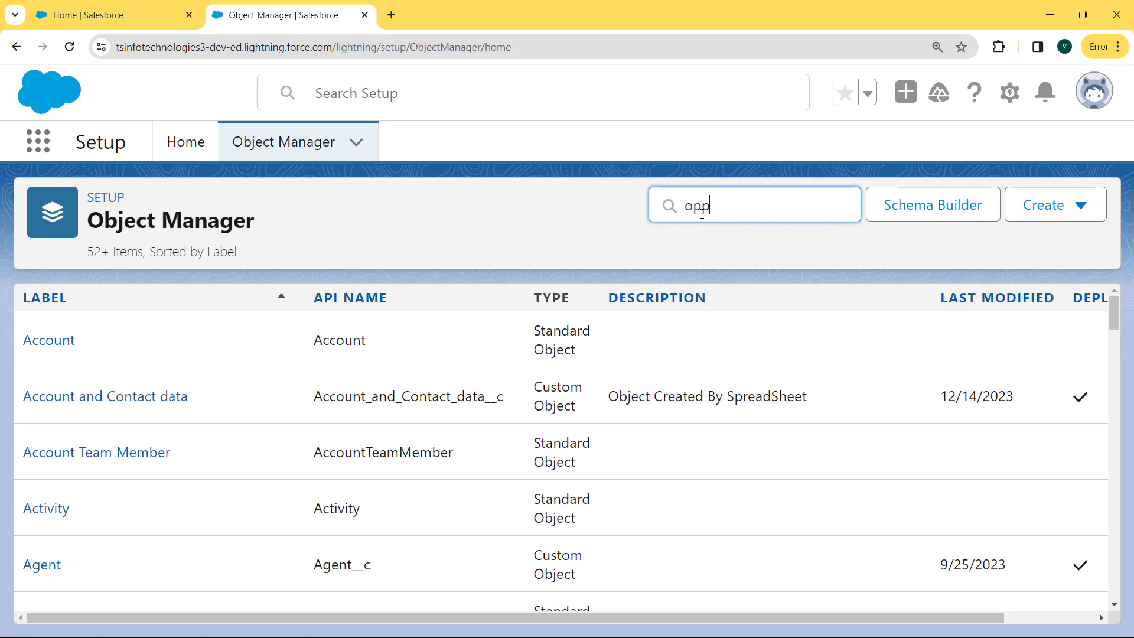
type("rtuni")
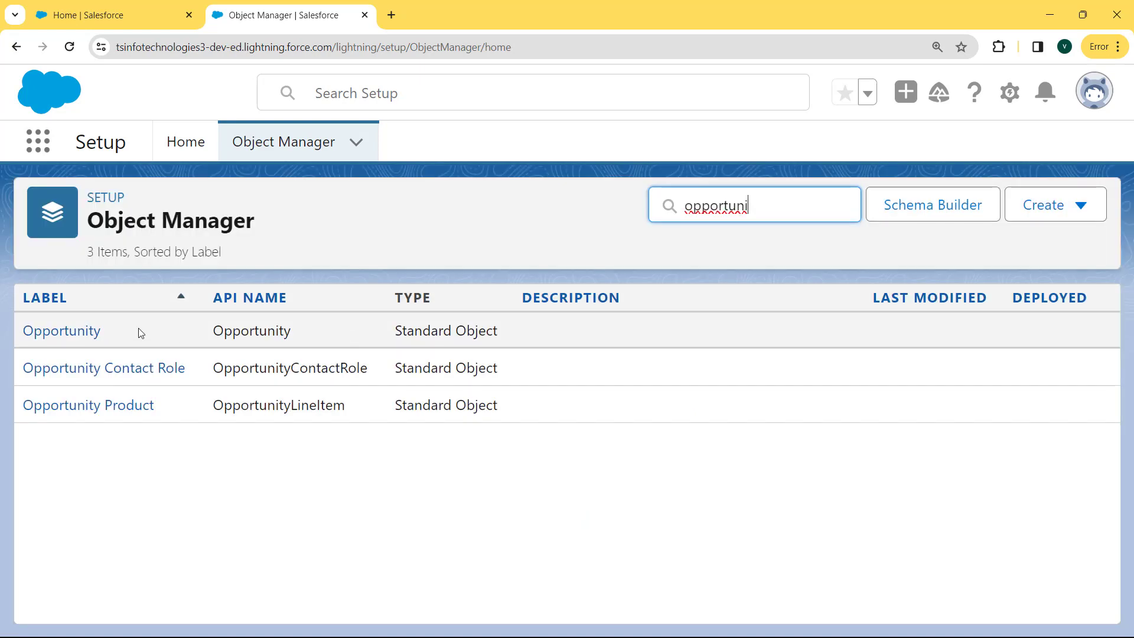
left_click(64, 333)
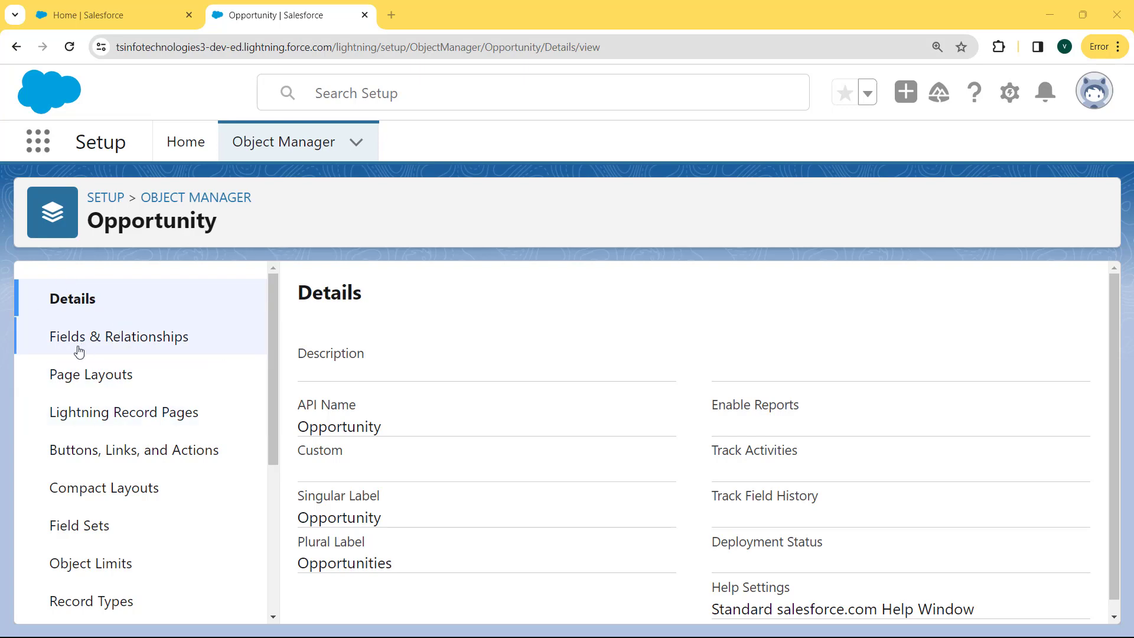
- Open the Discount Percentage custom field from the Opportunity object's Fields & Relationships
left_click(154, 338)
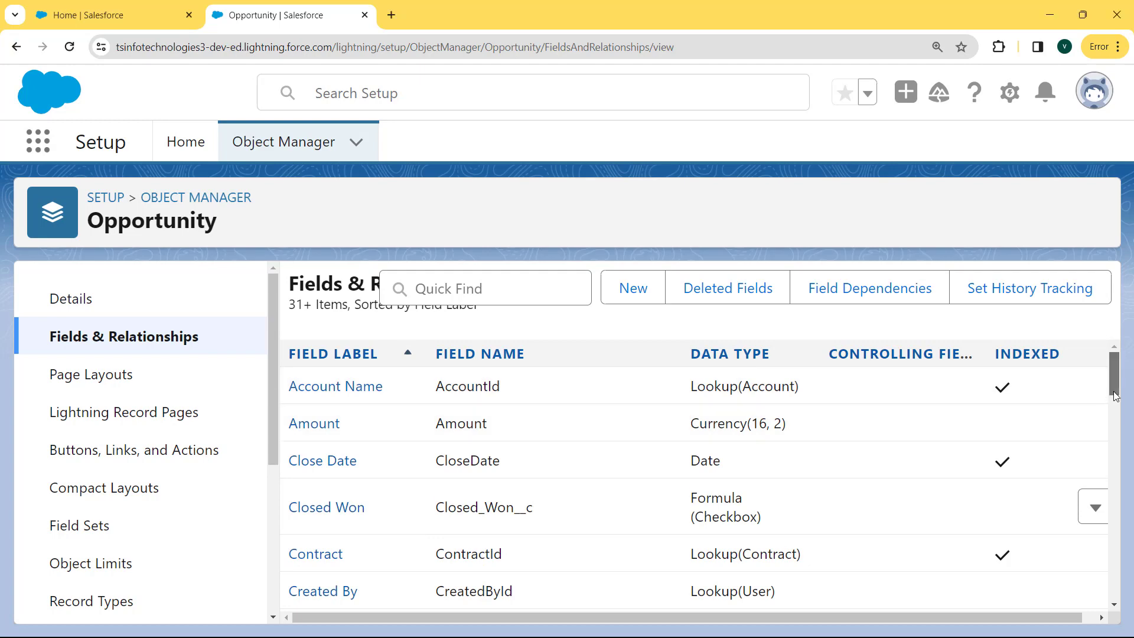
left_click_drag(1114, 395, 1111, 447)
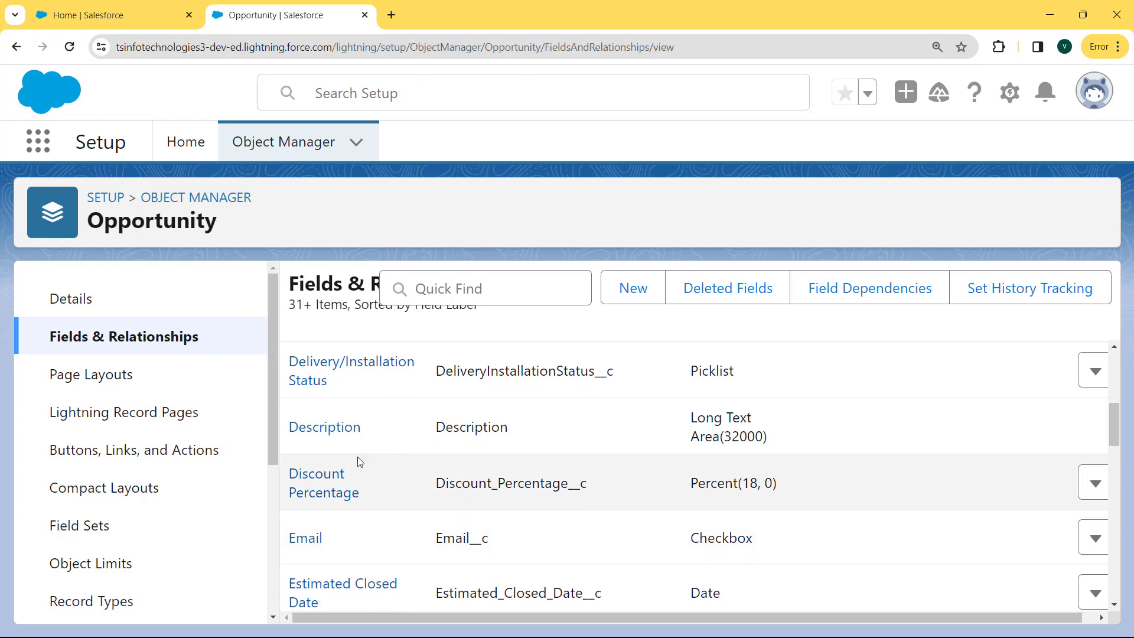
left_click(335, 491)
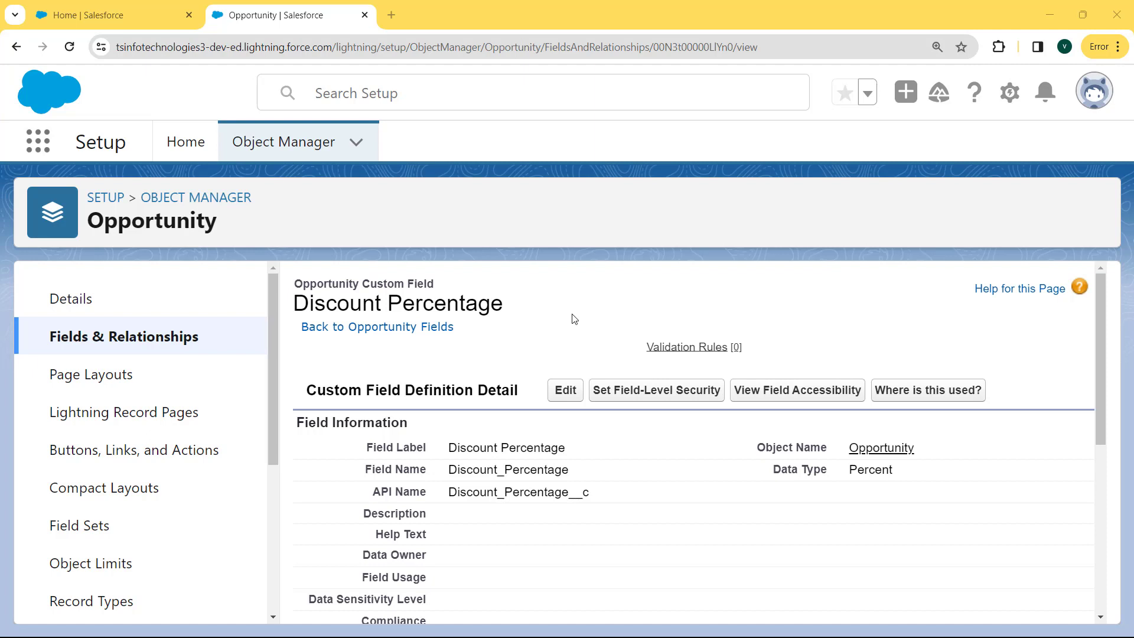
mouse_move(1099, 378)
left_mouse_down()
mouse_move(1100, 410)
mouse_move(1099, 370)
left_mouse_up()
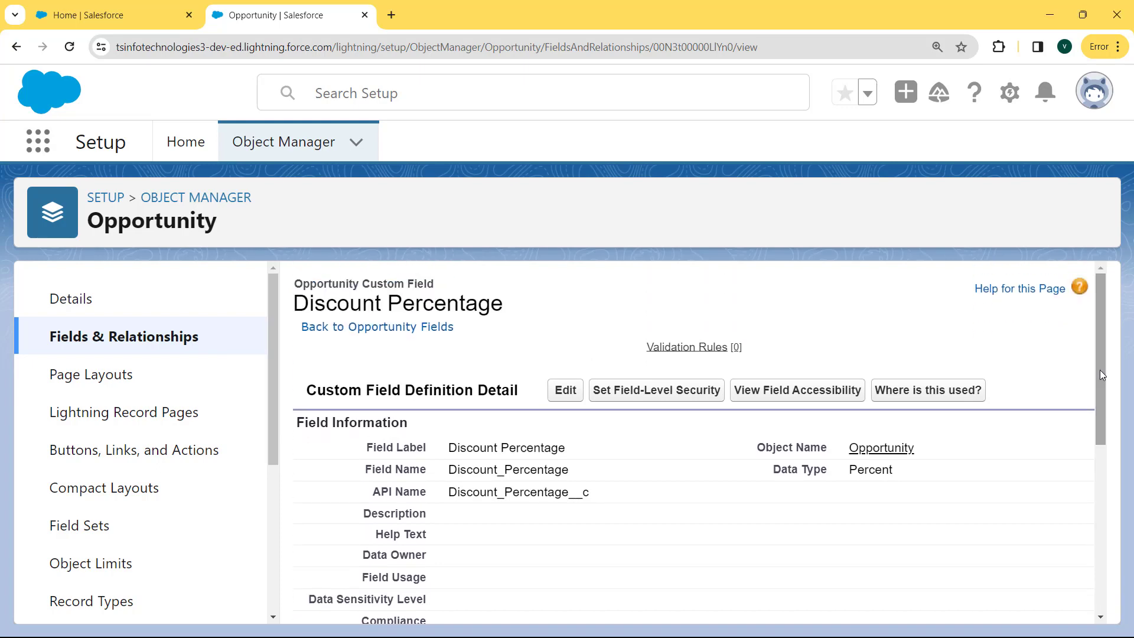
- Make the Discount Percentage field always require a value, save it, and check its General Options
left_click(565, 390)
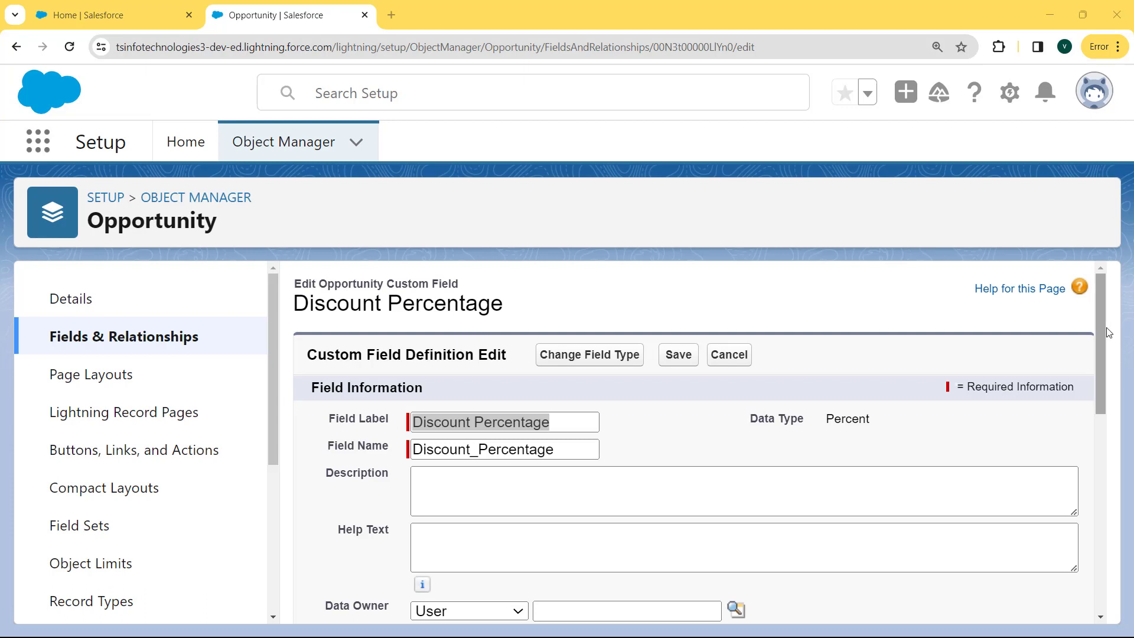
left_click_drag(1099, 329, 1100, 493)
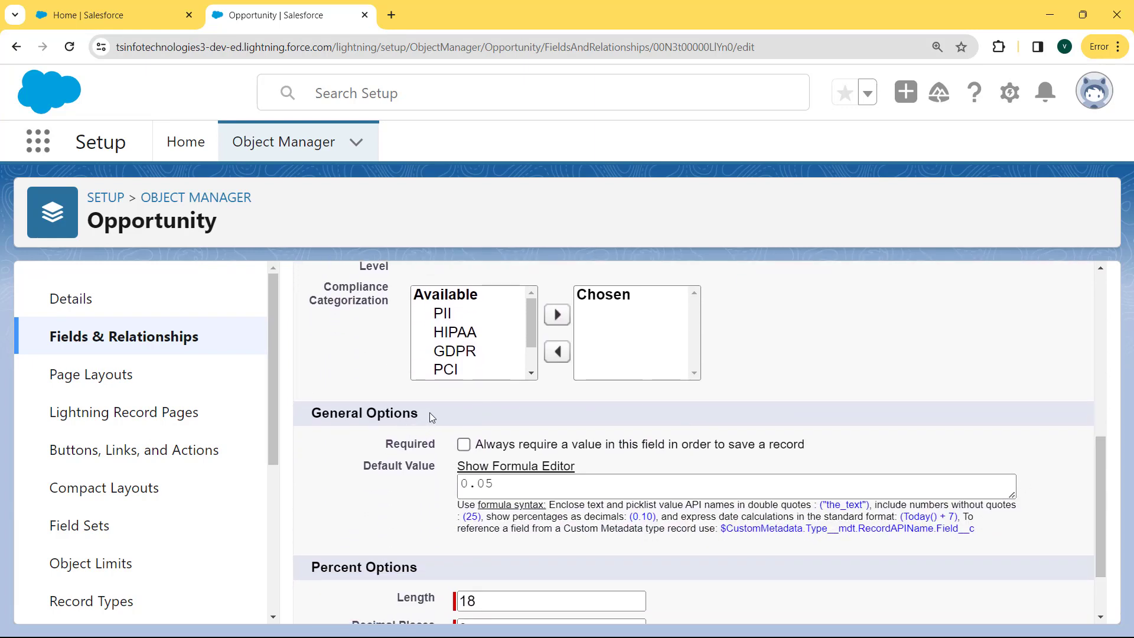
left_click_drag(430, 412, 304, 413)
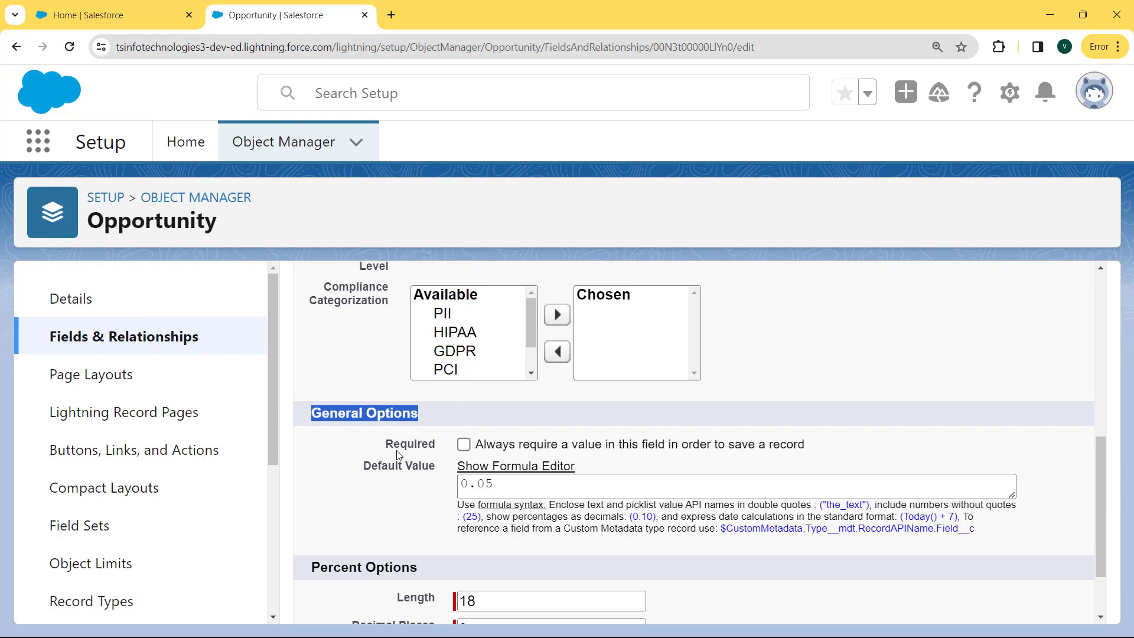
left_click(464, 447)
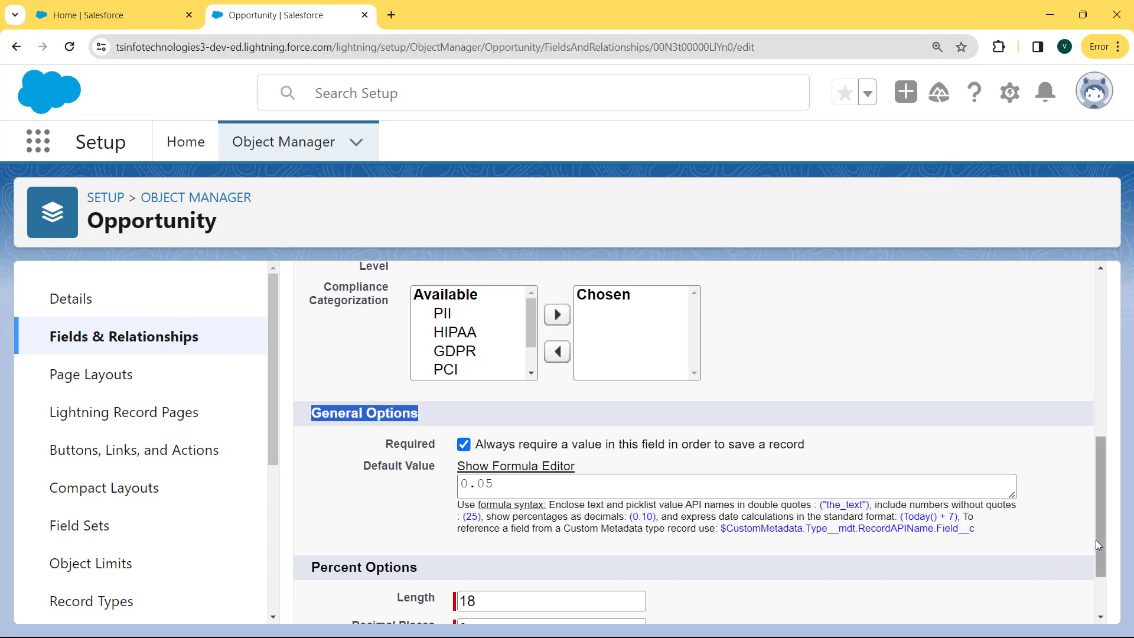
left_click_drag(1100, 552, 1099, 583)
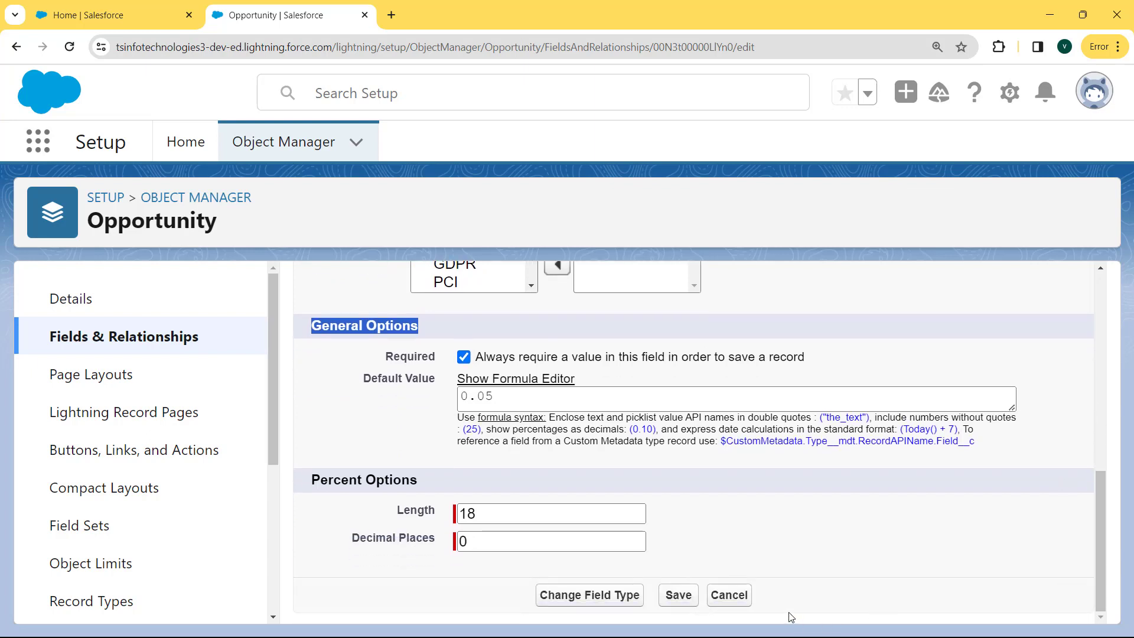
left_click(675, 597)
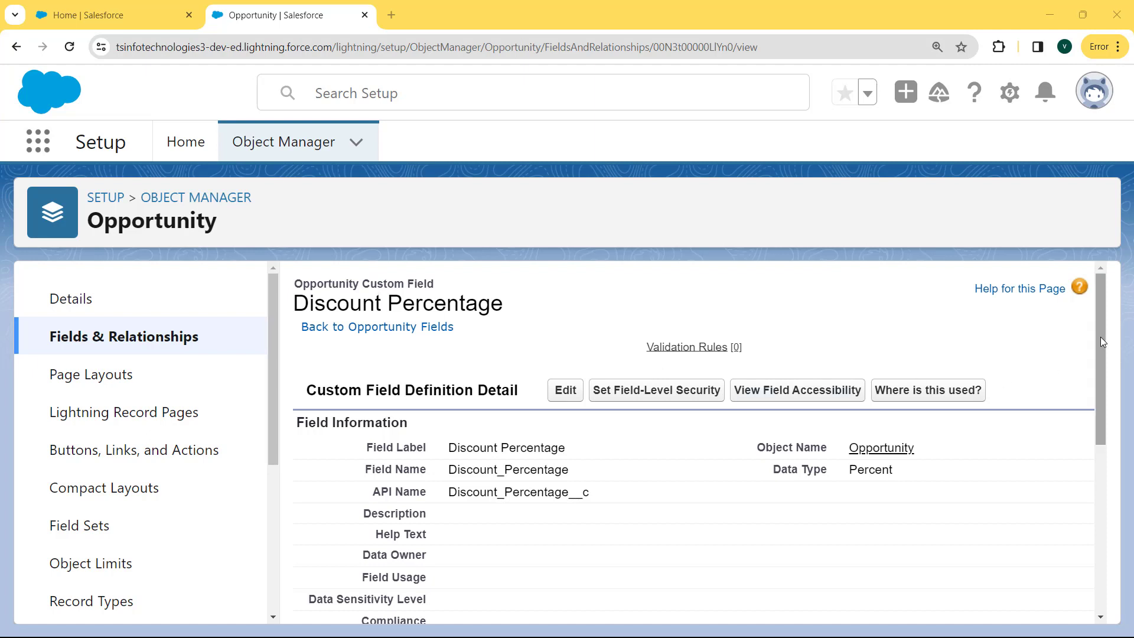
left_click_drag(1100, 336, 1091, 467)
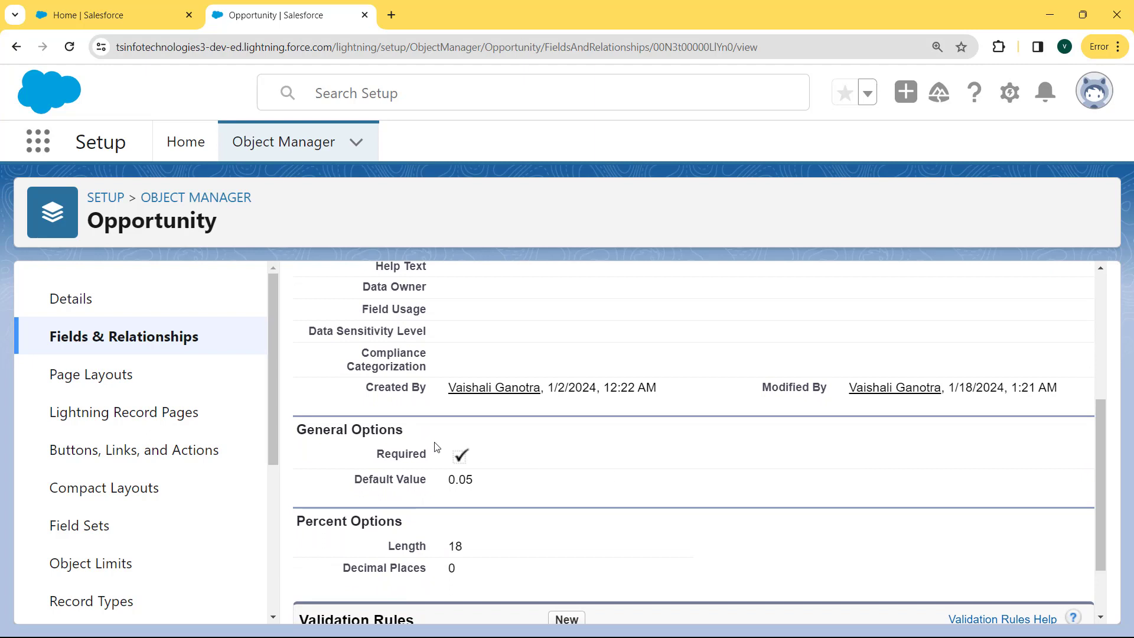
left_click_drag(295, 429, 490, 457)
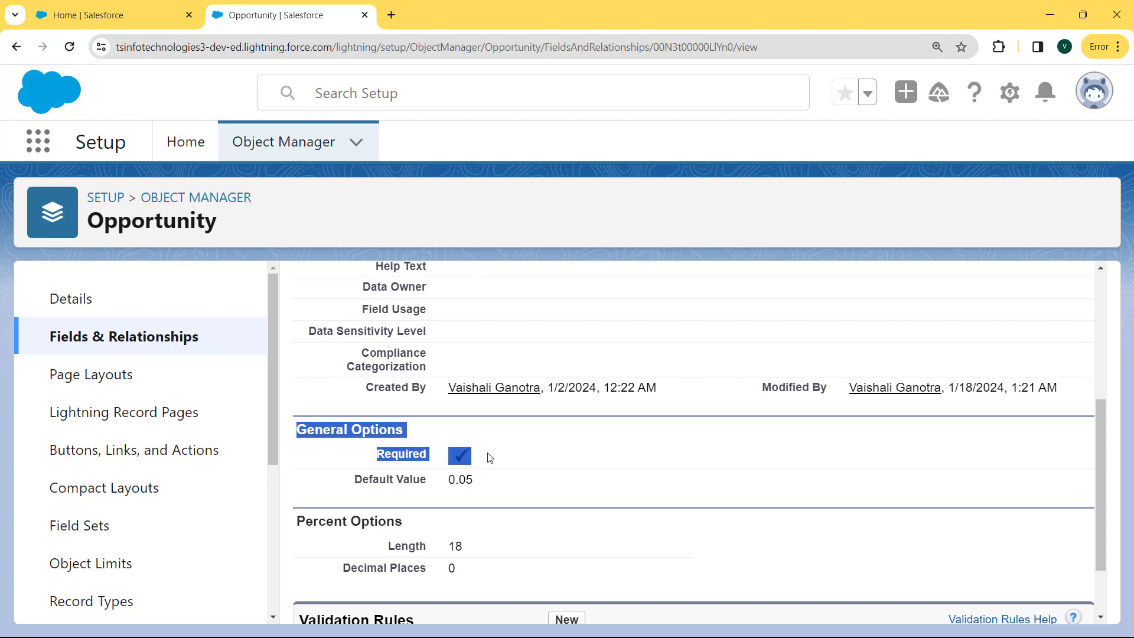
- Switch to the Sales app and open its Opportunities list
left_click(45, 137)
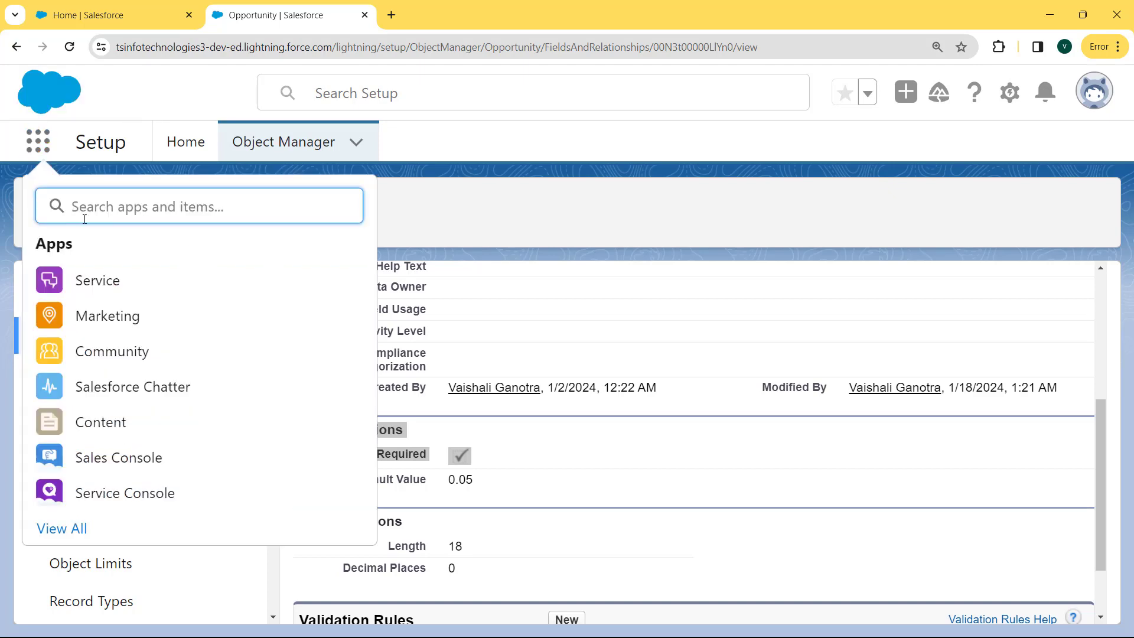
type("sales")
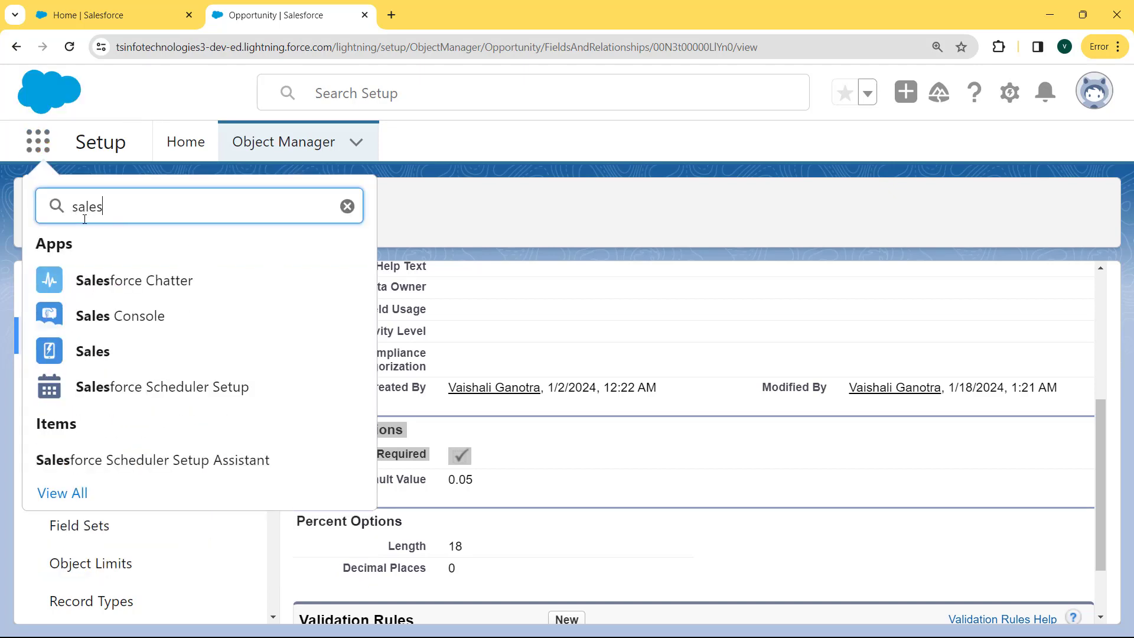
left_click(82, 354)
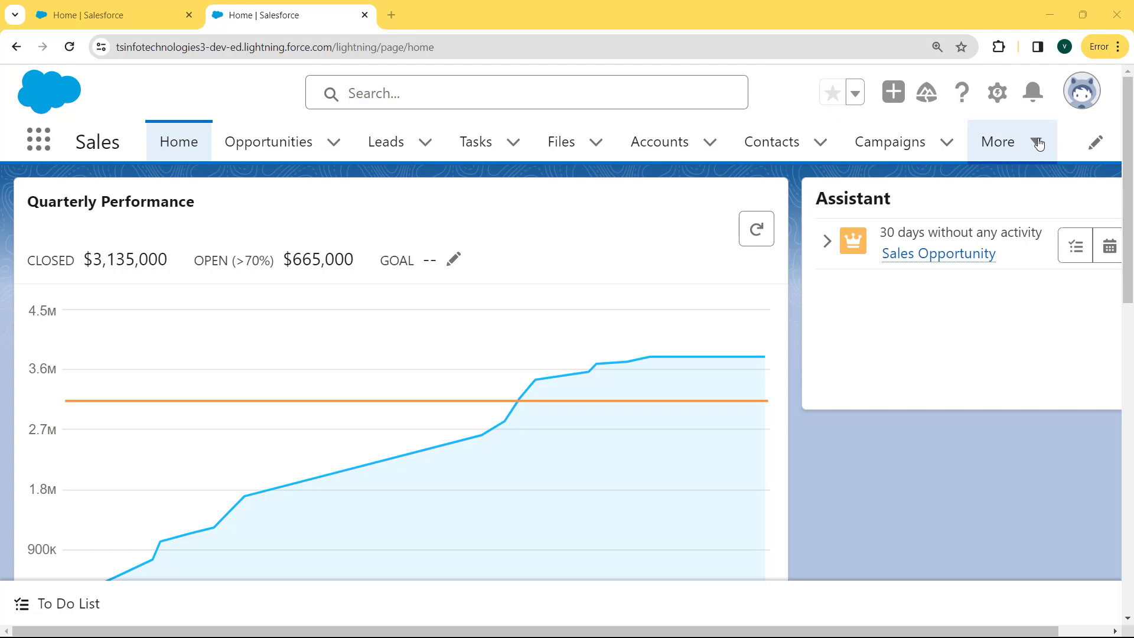
left_click(282, 148)
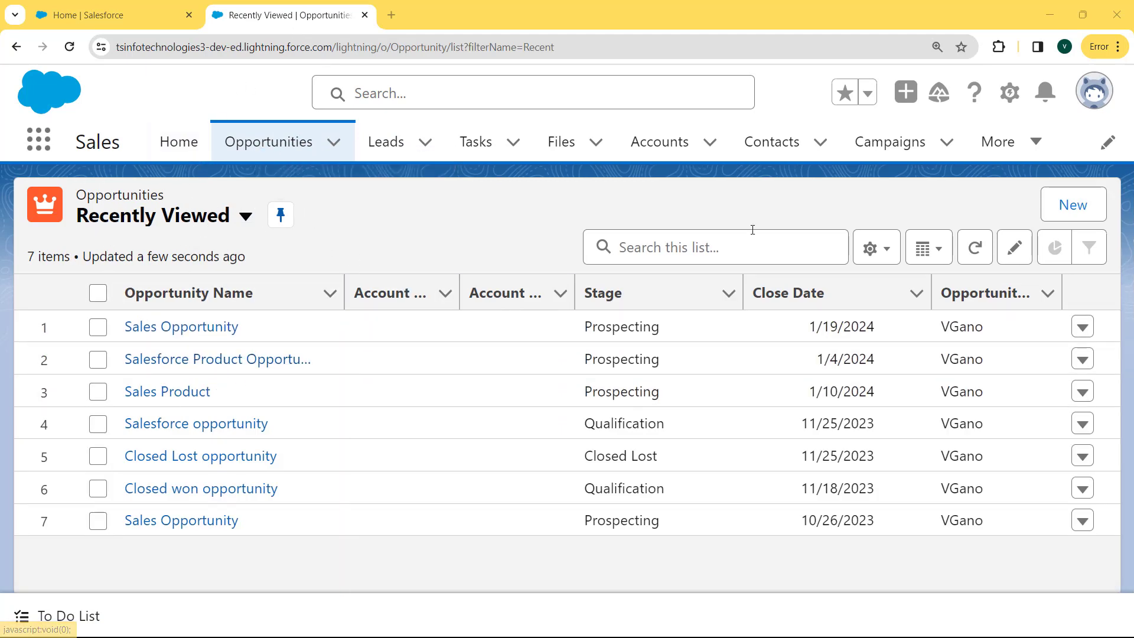
- Start a new opportunity and name it "Salesforce Opportunity"
left_click(1090, 213)
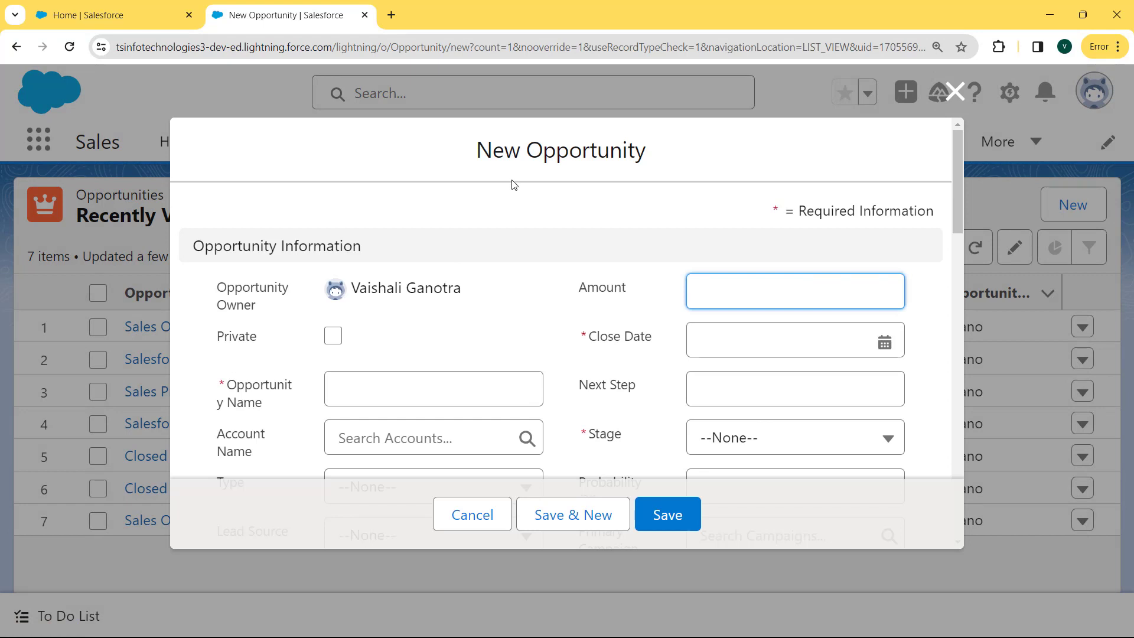
left_click(379, 380)
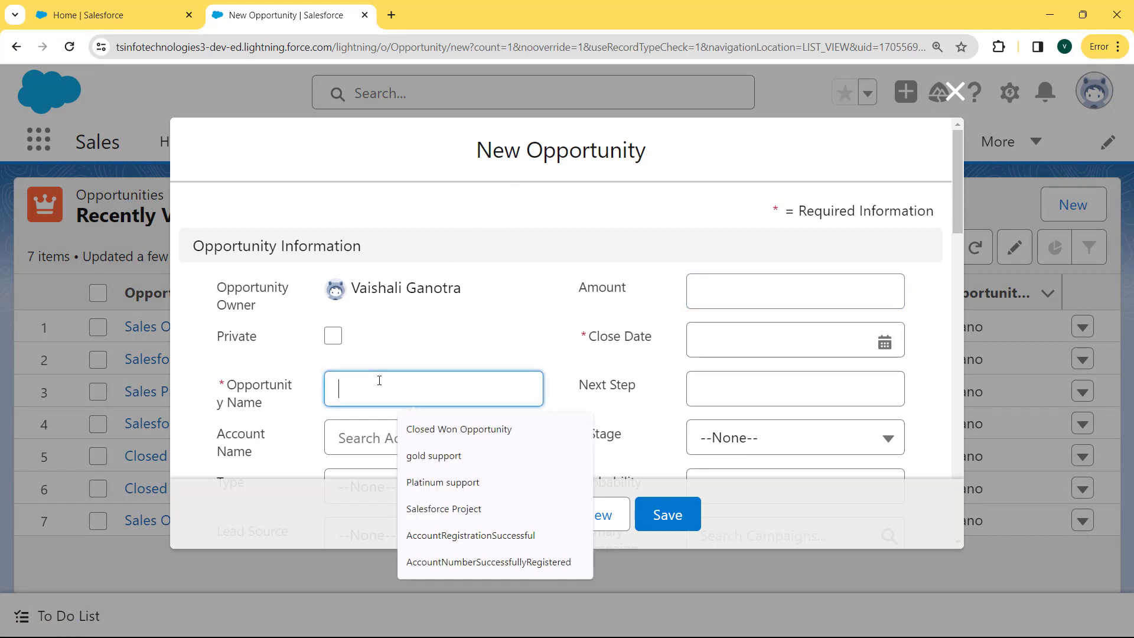
type("Salesf")
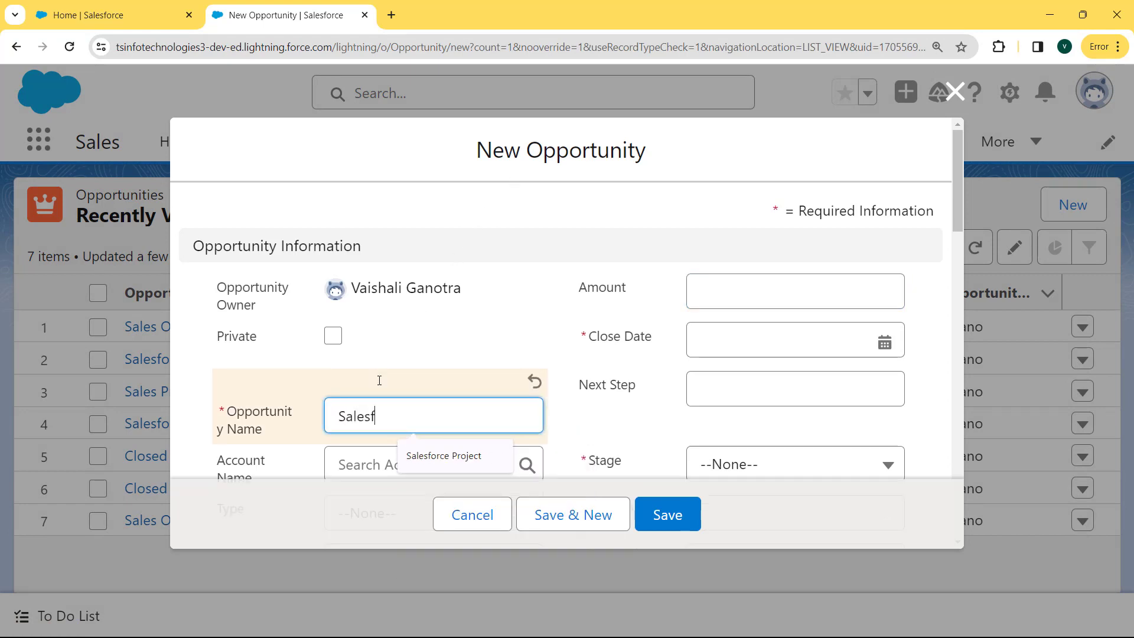
type("orce Opportunity")
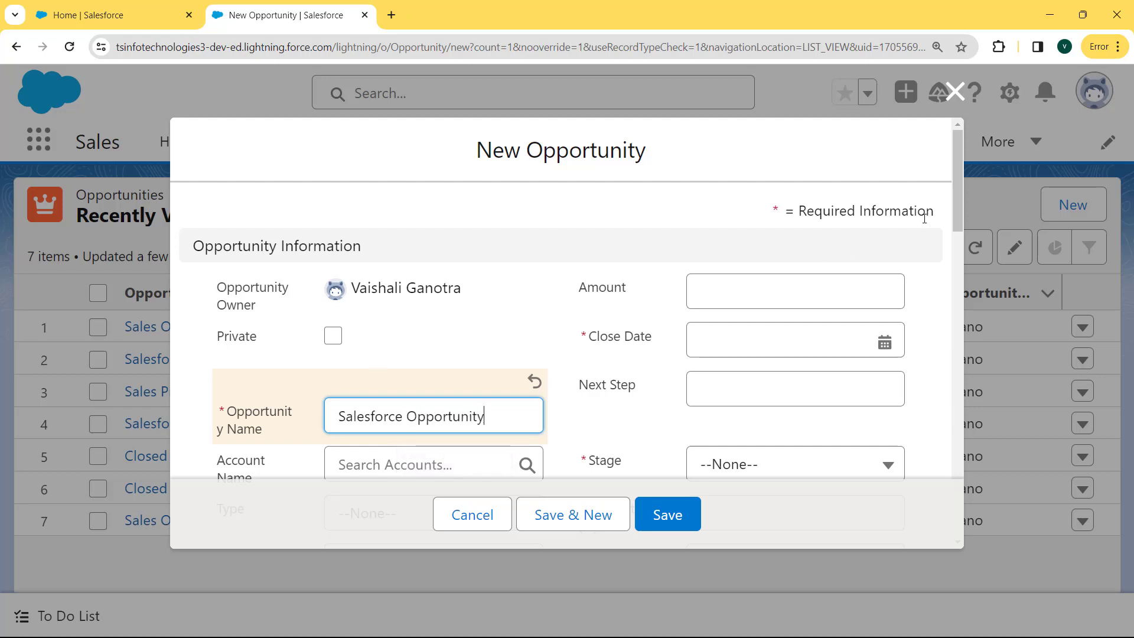
- Set the opportunity's Type to "Existing Customer - Upgr...", Lead Source to Web and Time Duration to 12:15 AM
scroll(958, 261, "down", 3)
scroll(958, 262, "down", 1)
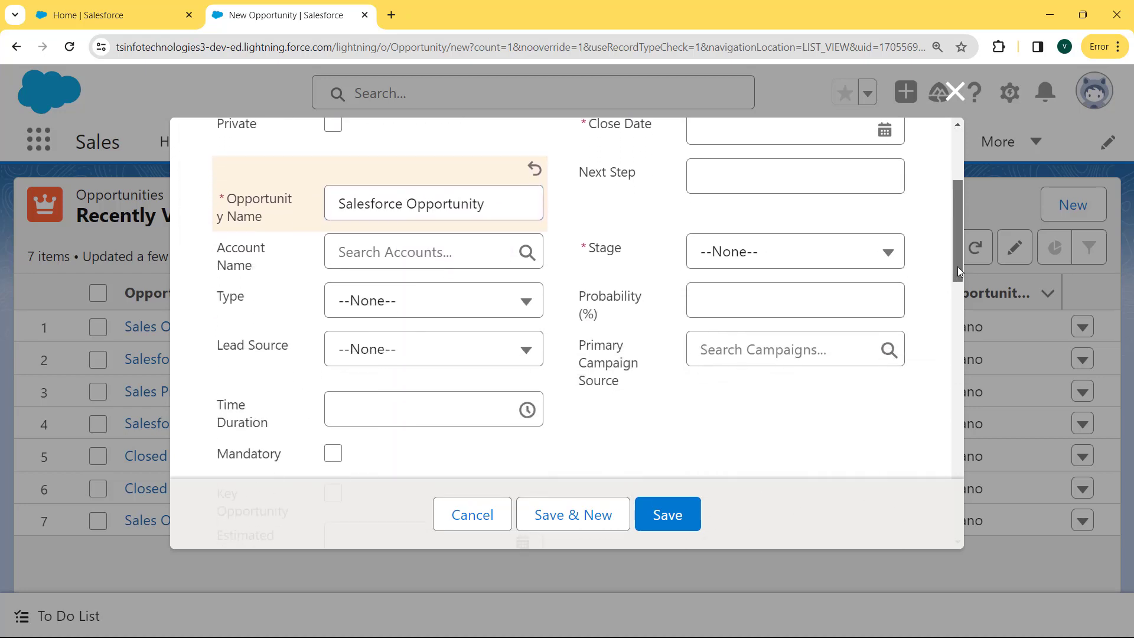
left_click(526, 311)
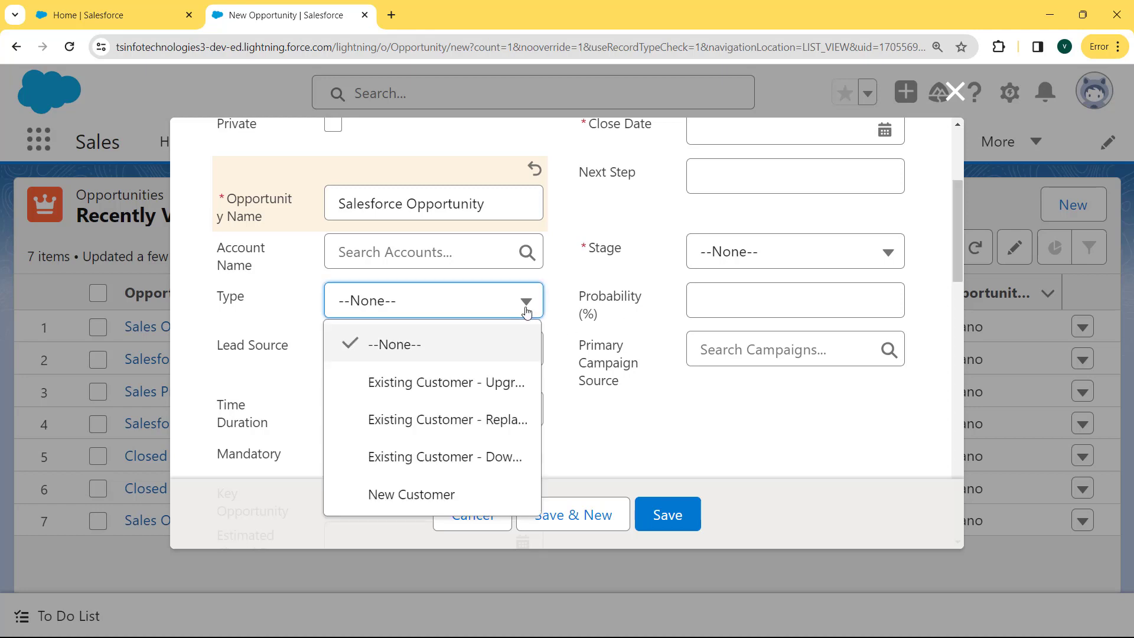
left_click(450, 384)
left_click(534, 381)
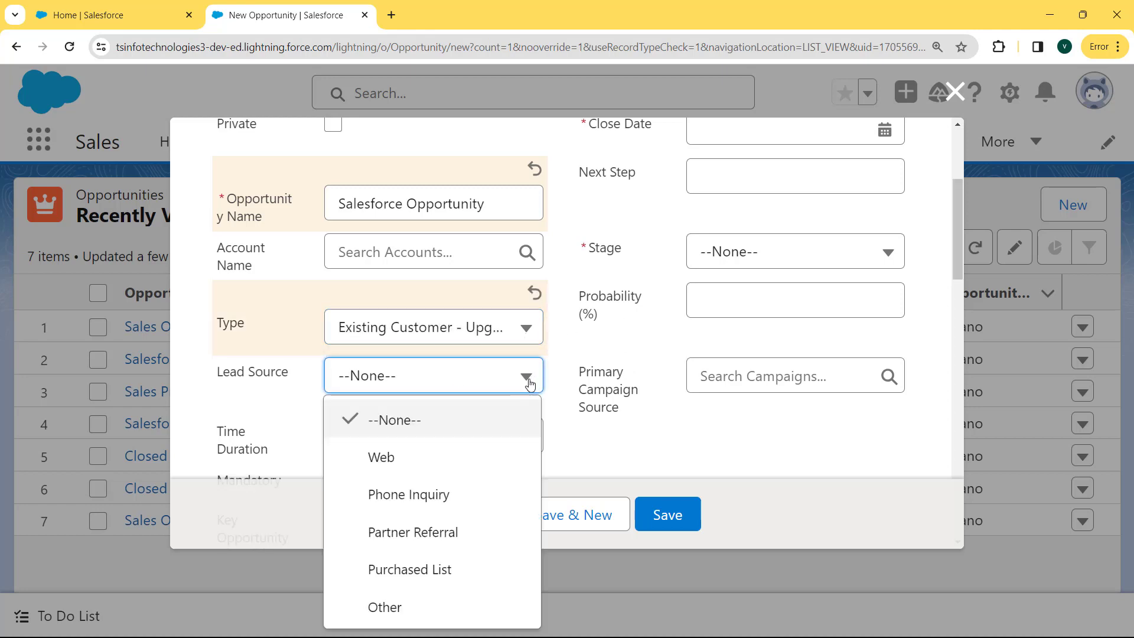
left_click(461, 460)
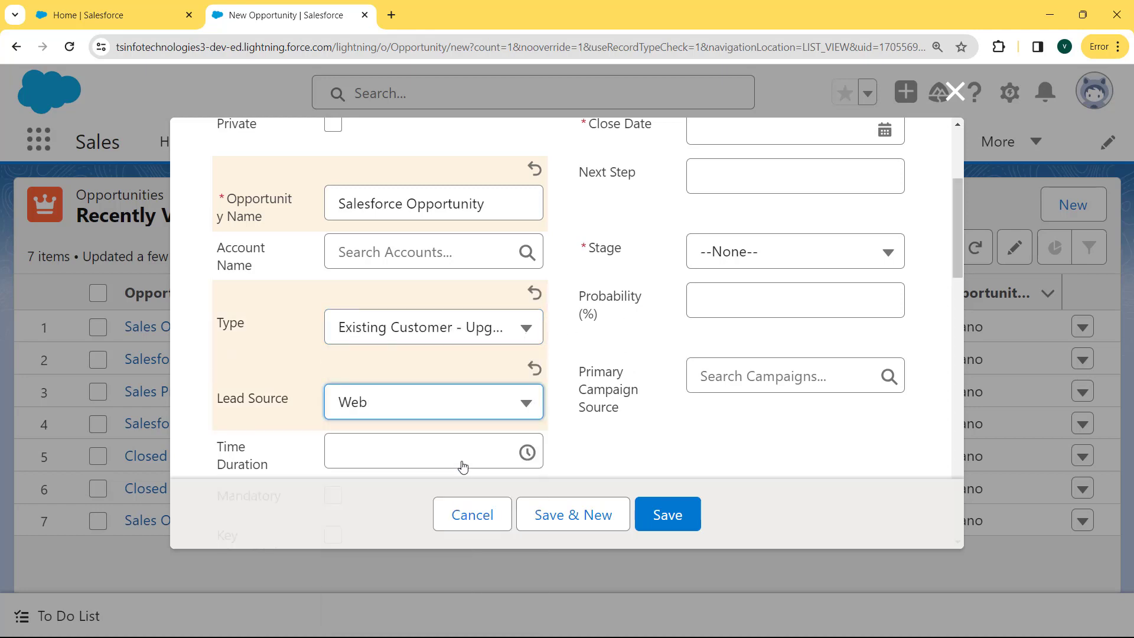
left_click(540, 453)
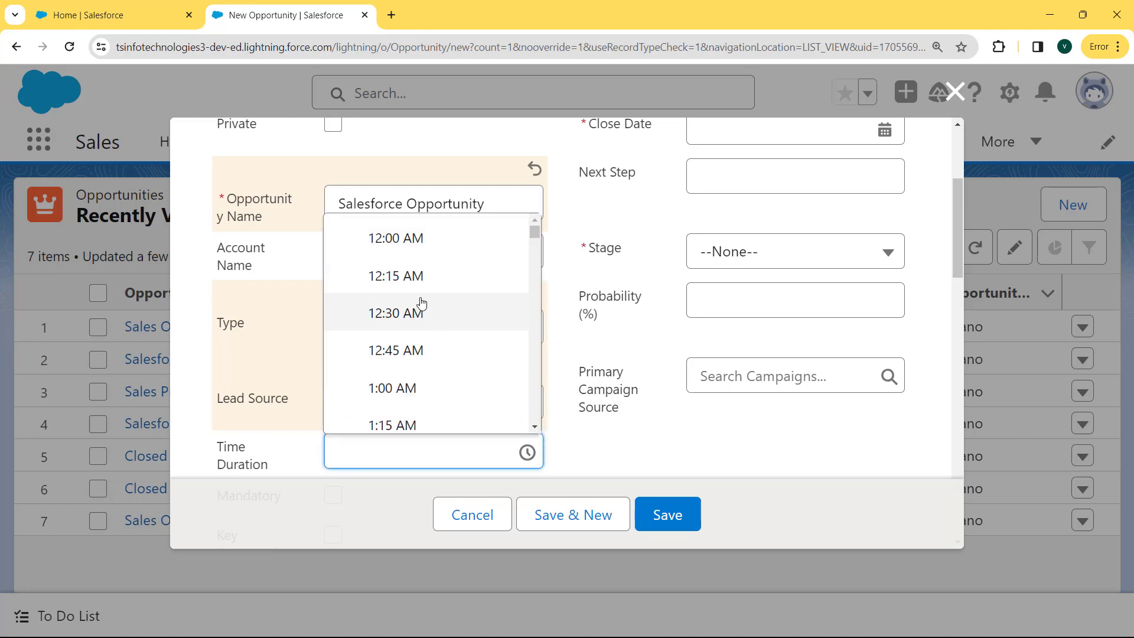
left_click(415, 279)
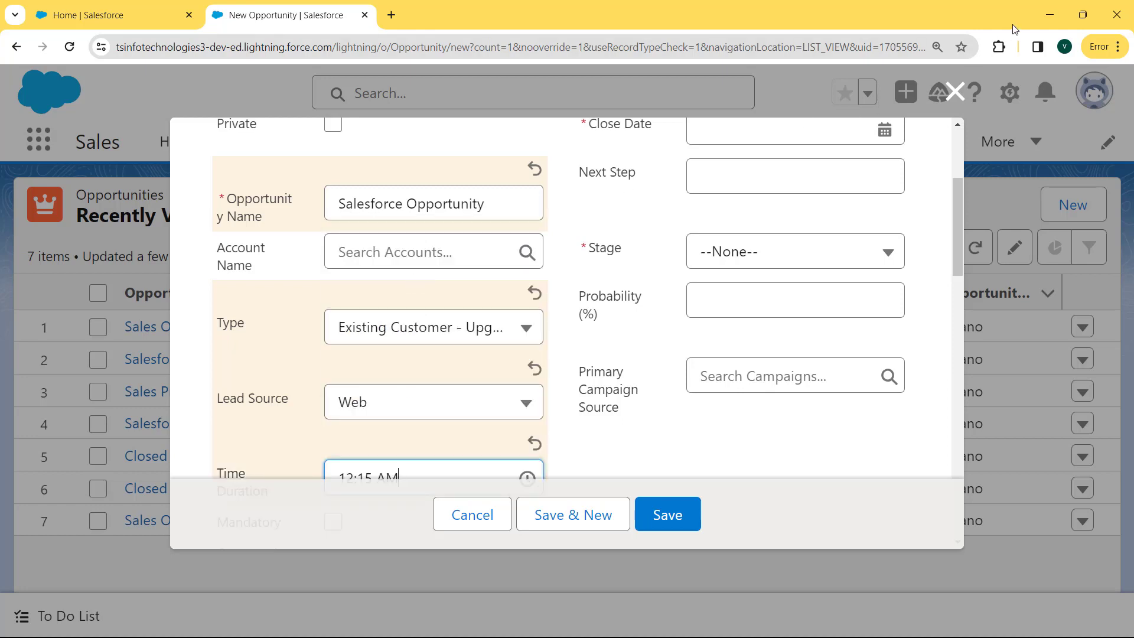
- Set the opportunity's Close Date to 1/19/2024 and its Stage to Prospecting
left_click(885, 131)
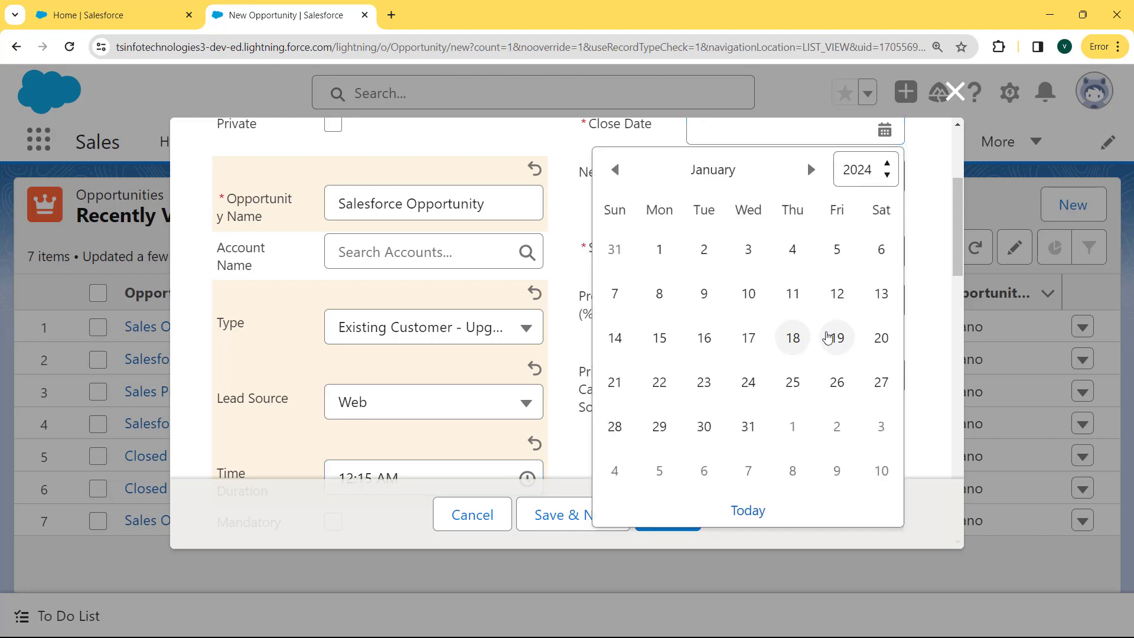
left_click(836, 337)
left_click(856, 290)
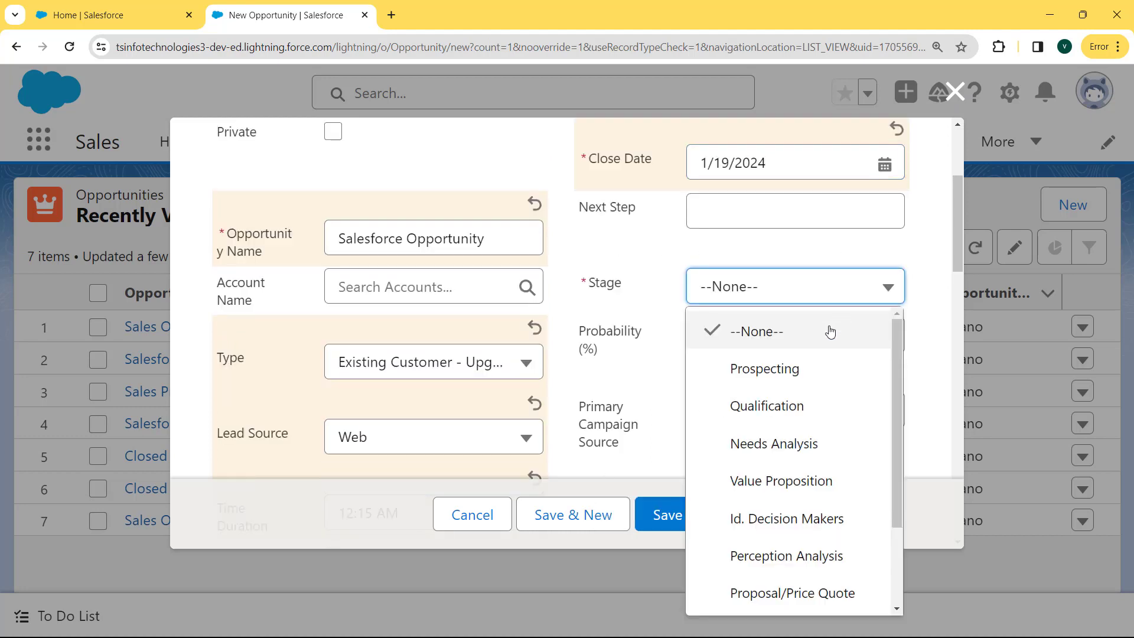
left_click(810, 370)
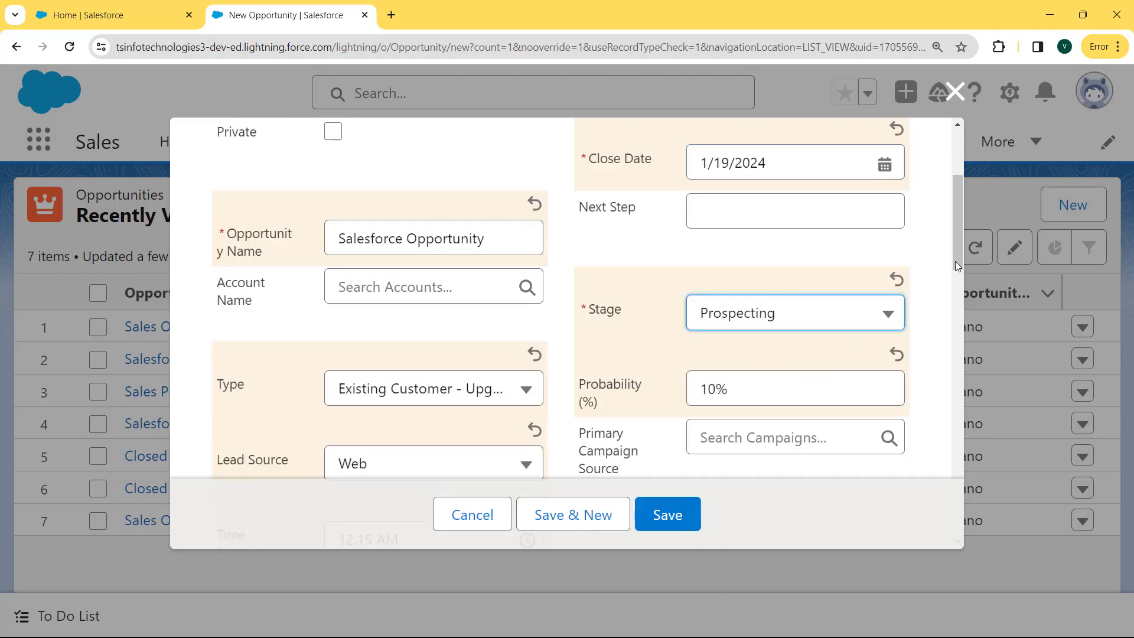
- Clear the new opportunity's Discount Percentage and try to save the record with the field empty
left_click_drag(955, 260, 962, 357)
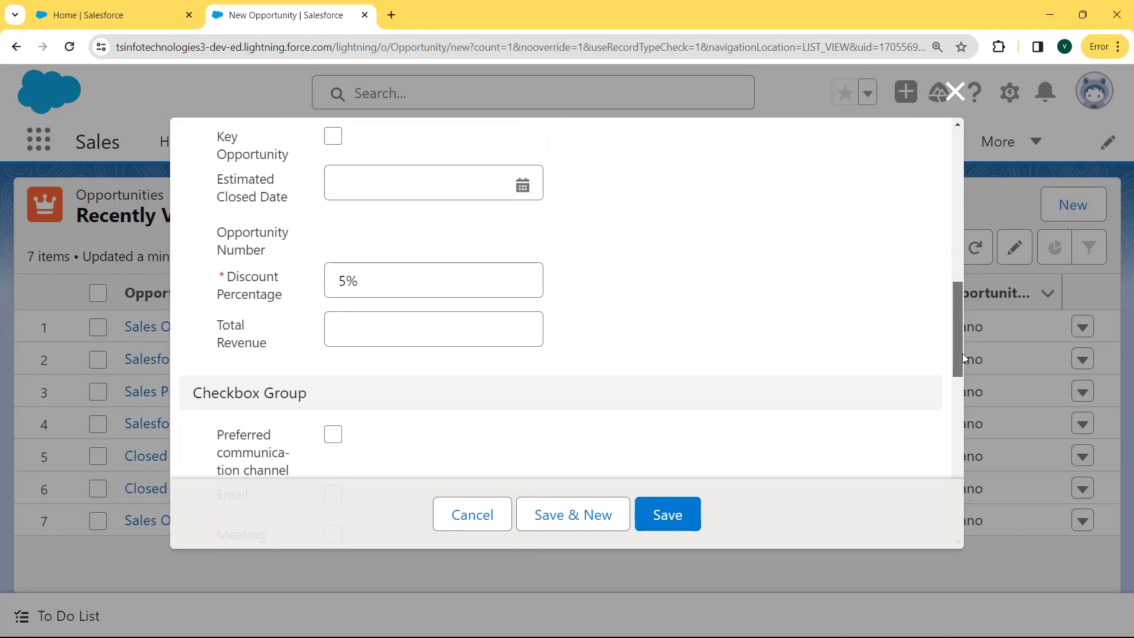
left_click(394, 278)
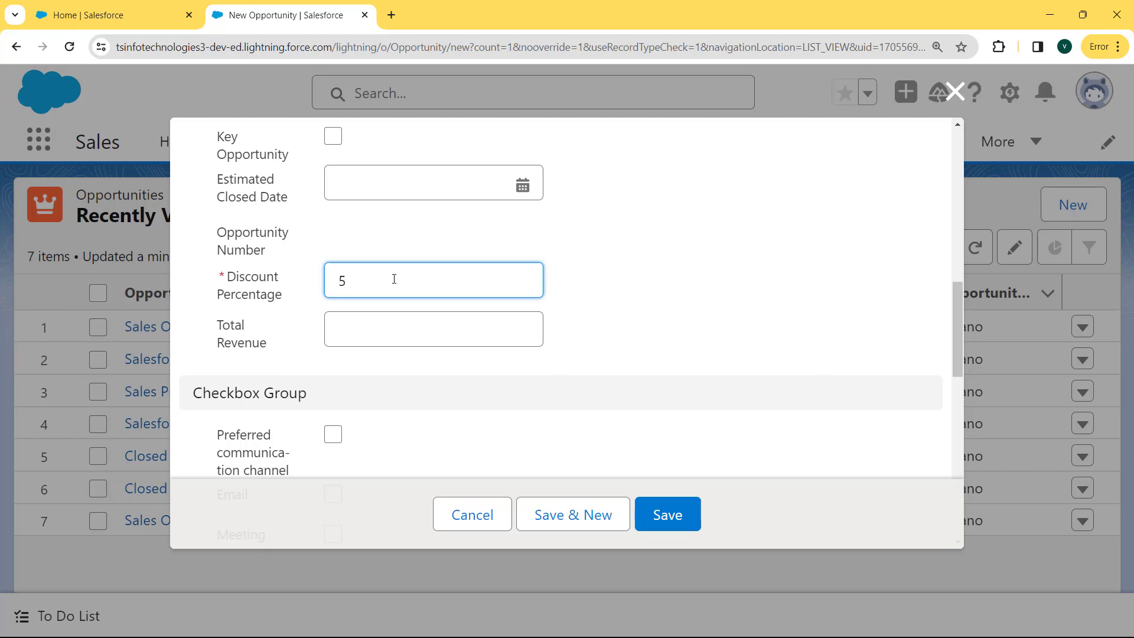
key("BackSpace")
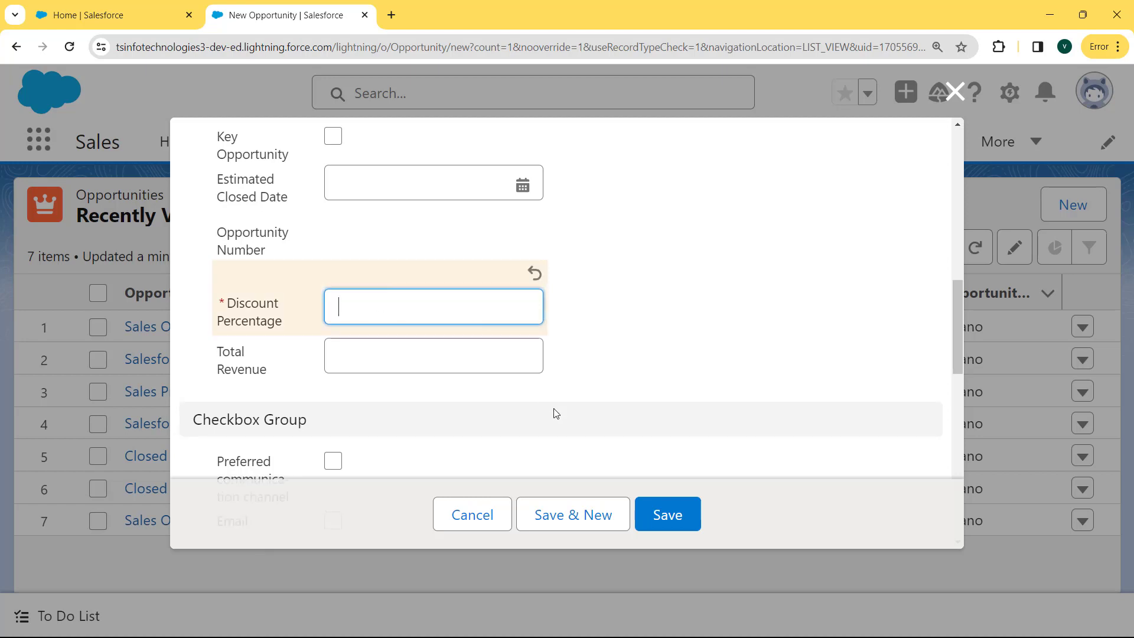
left_click(662, 518)
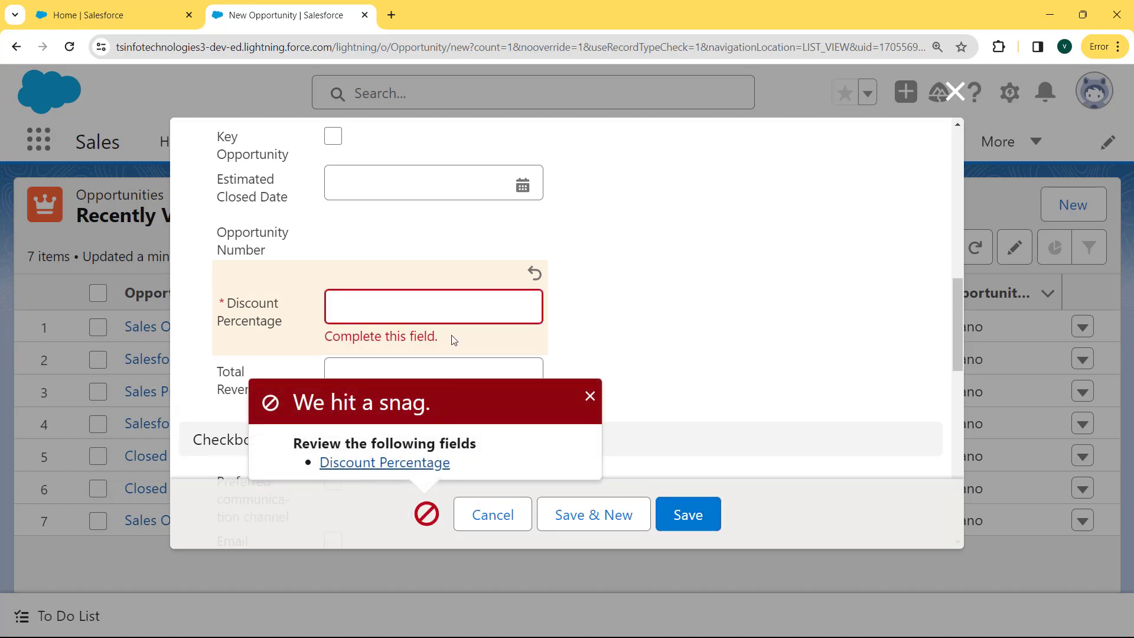
- Set the opportunity's Discount Percentage to 5% and try to save the record again
left_click(424, 311)
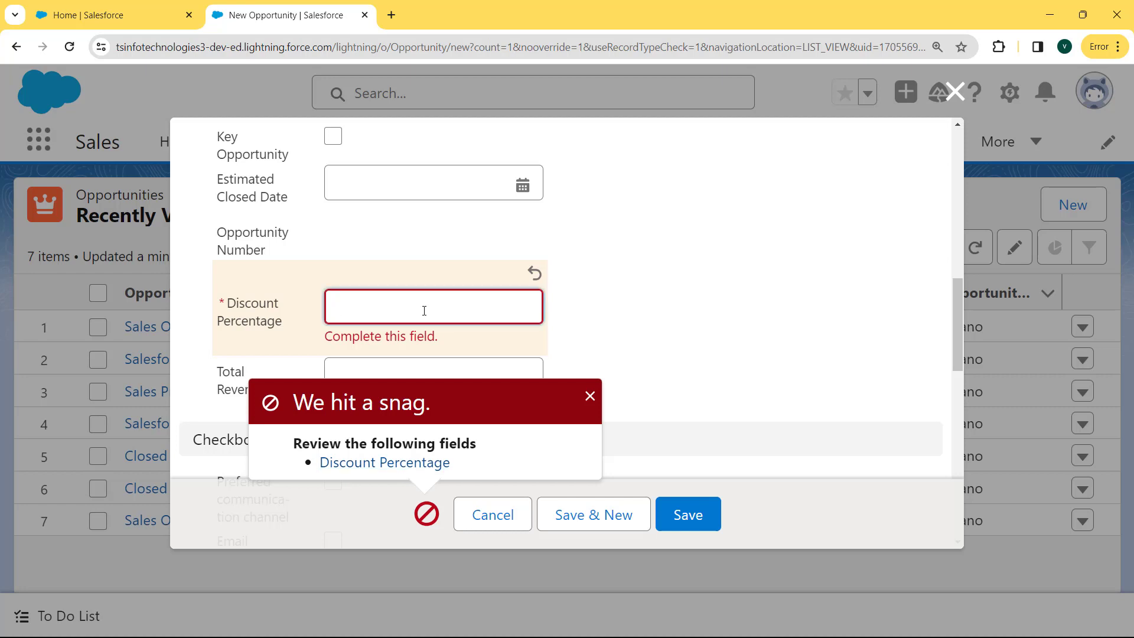
type("5")
left_click(622, 348)
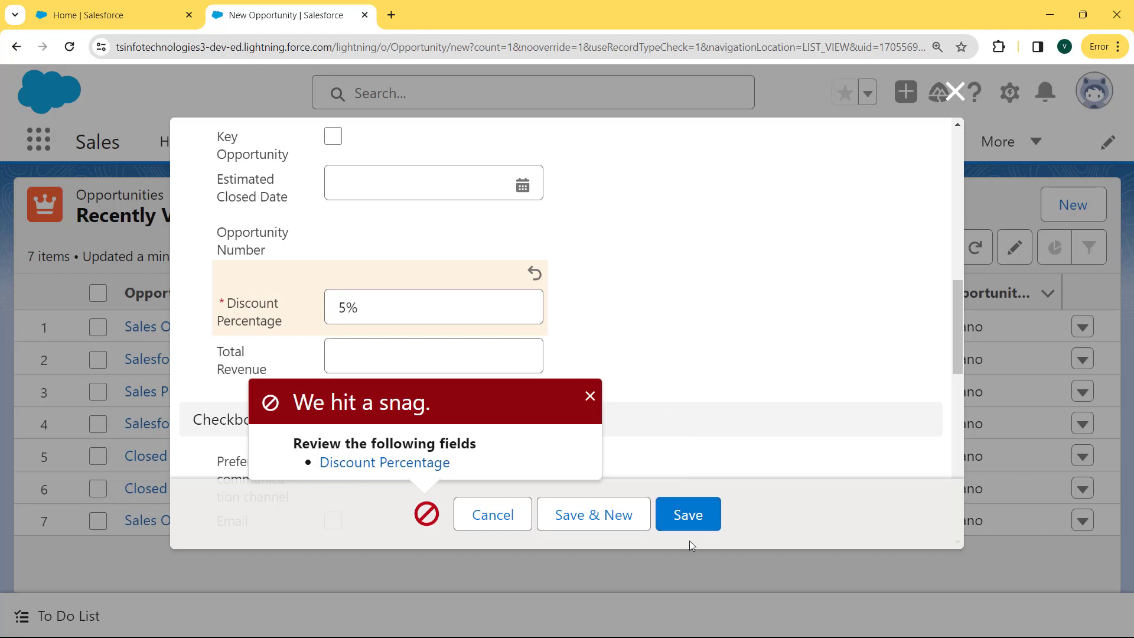
left_click(684, 524)
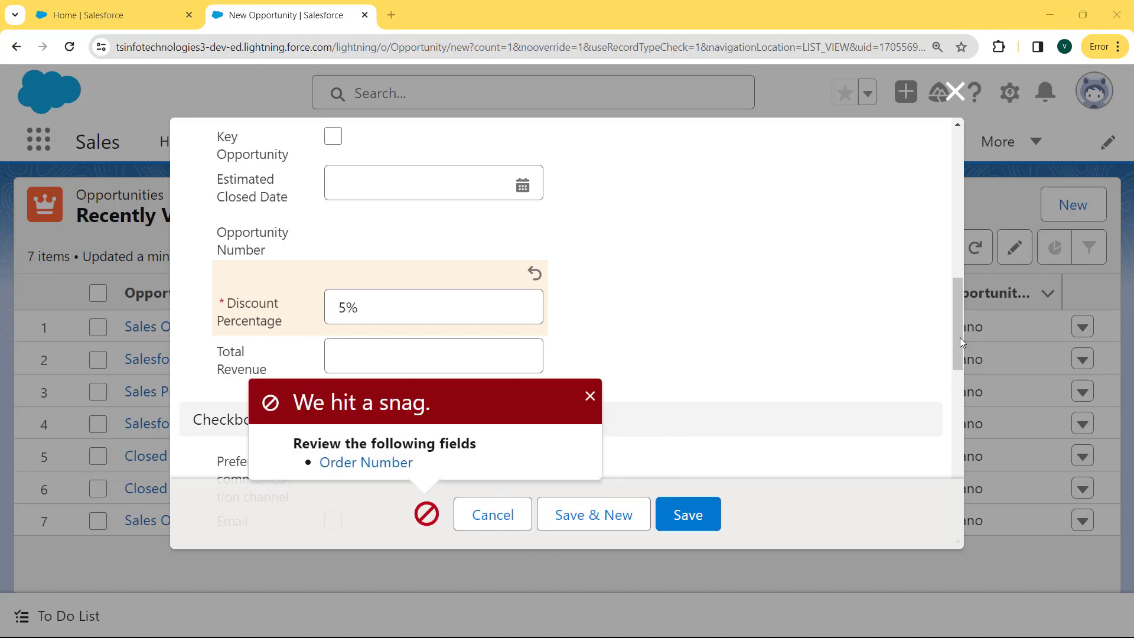
- Enter an order number under Additional Information and save the new opportunity
left_click_drag(960, 338, 958, 426)
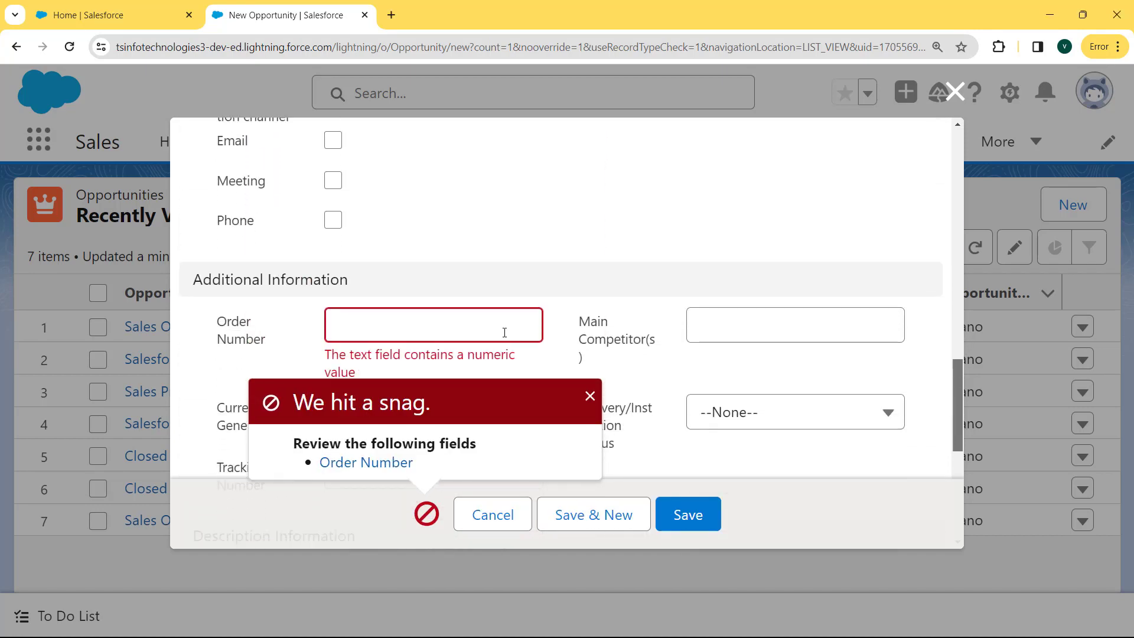
left_click(488, 332)
type("64994794")
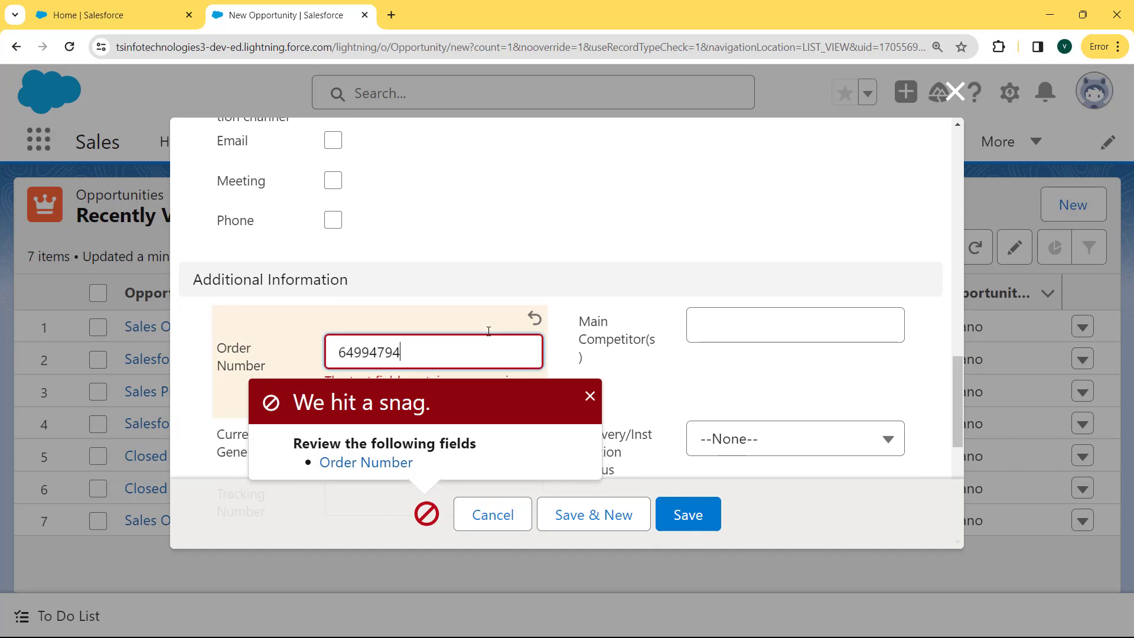
left_click(694, 512)
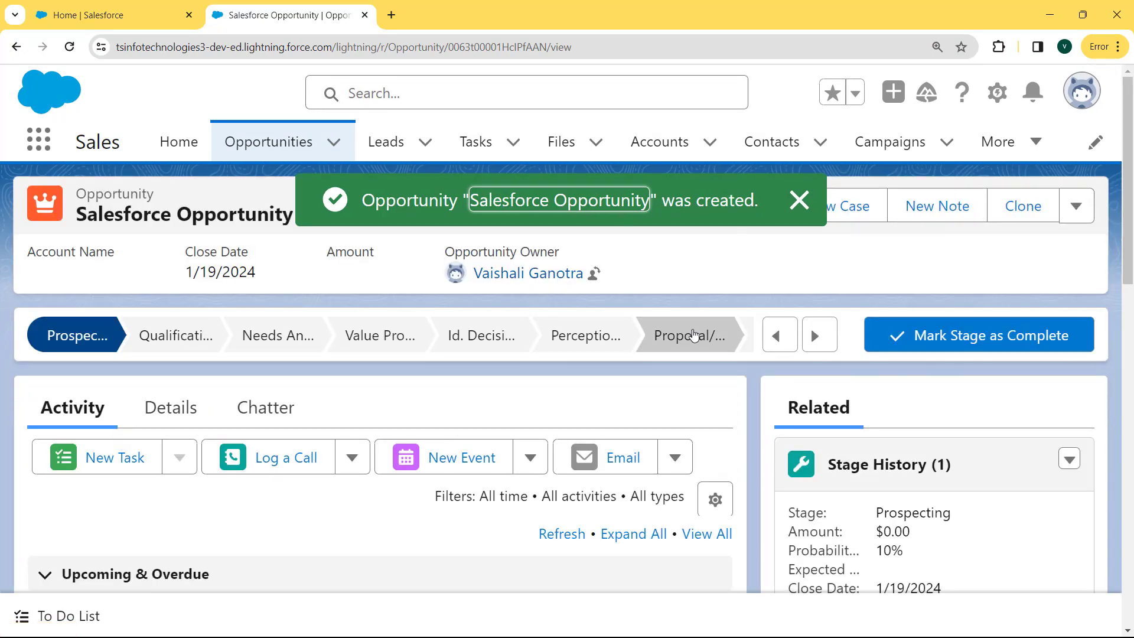
- Check the Discount Percentage value in the details of the Salesforce Opportunity record
left_click(172, 407)
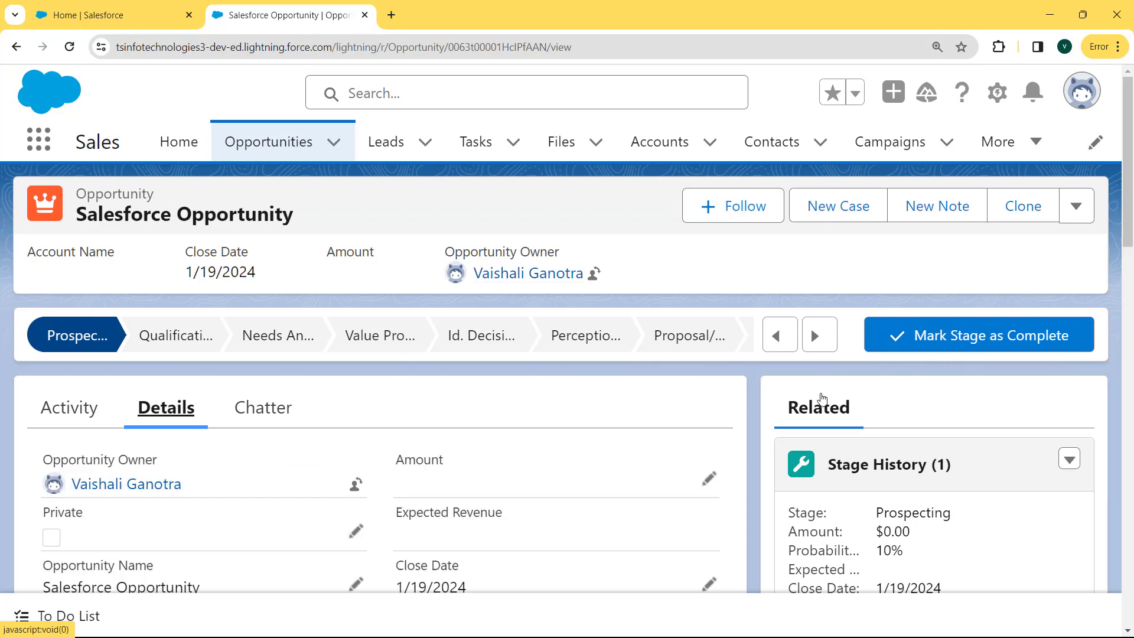
left_click_drag(1130, 227, 1131, 411)
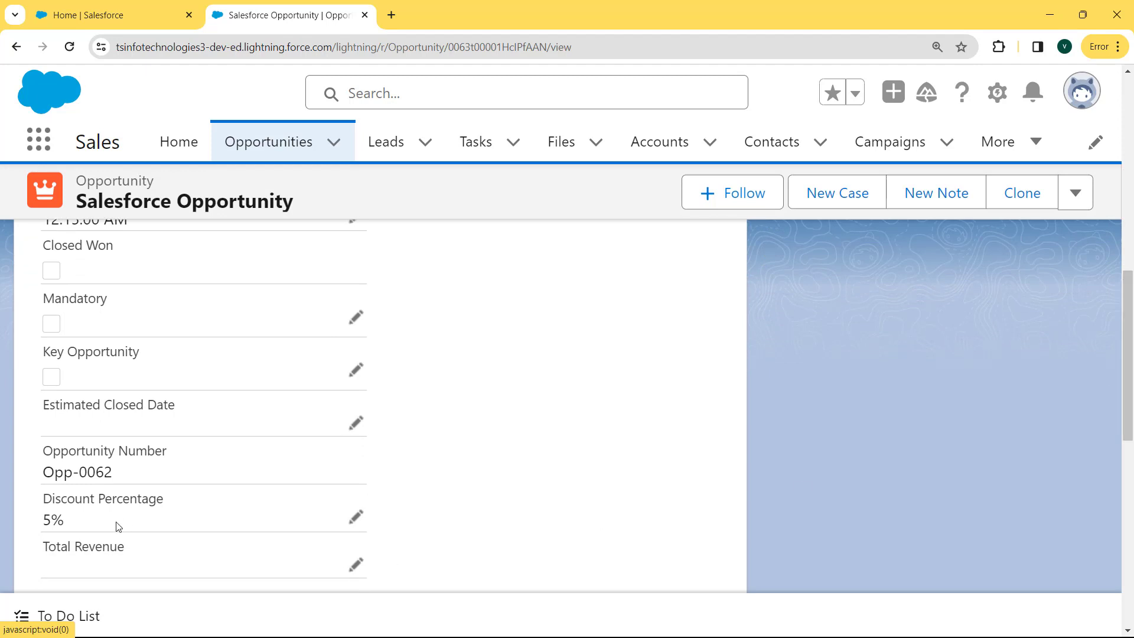
left_click_drag(108, 526, 37, 500)
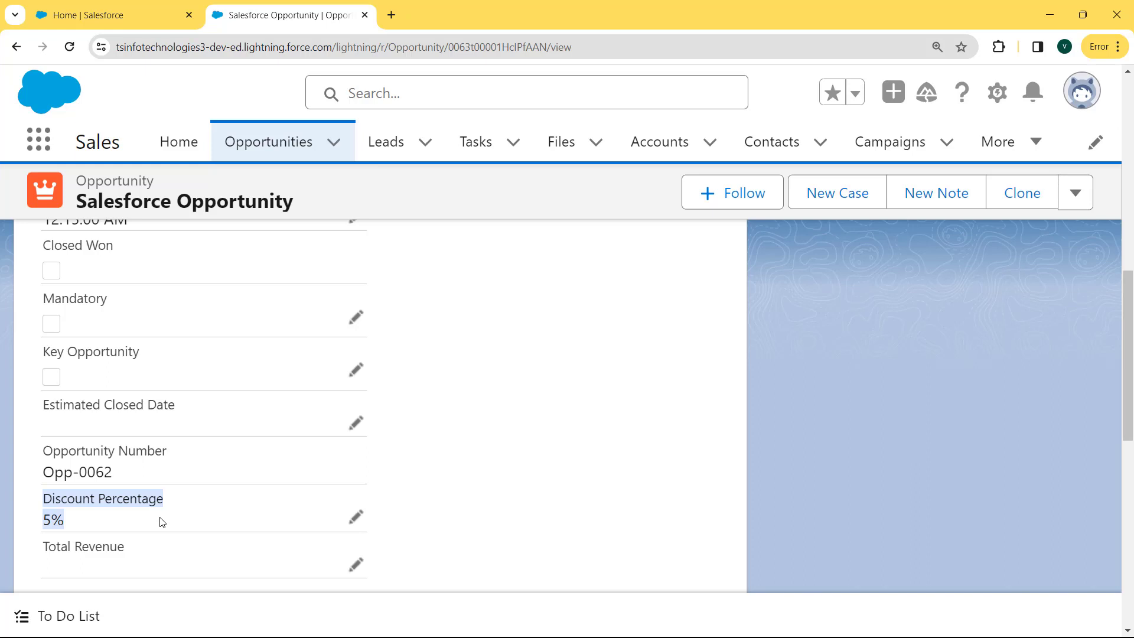
- Switch from Lightning Experience to Salesforce Classic and open Setup
left_click(1084, 90)
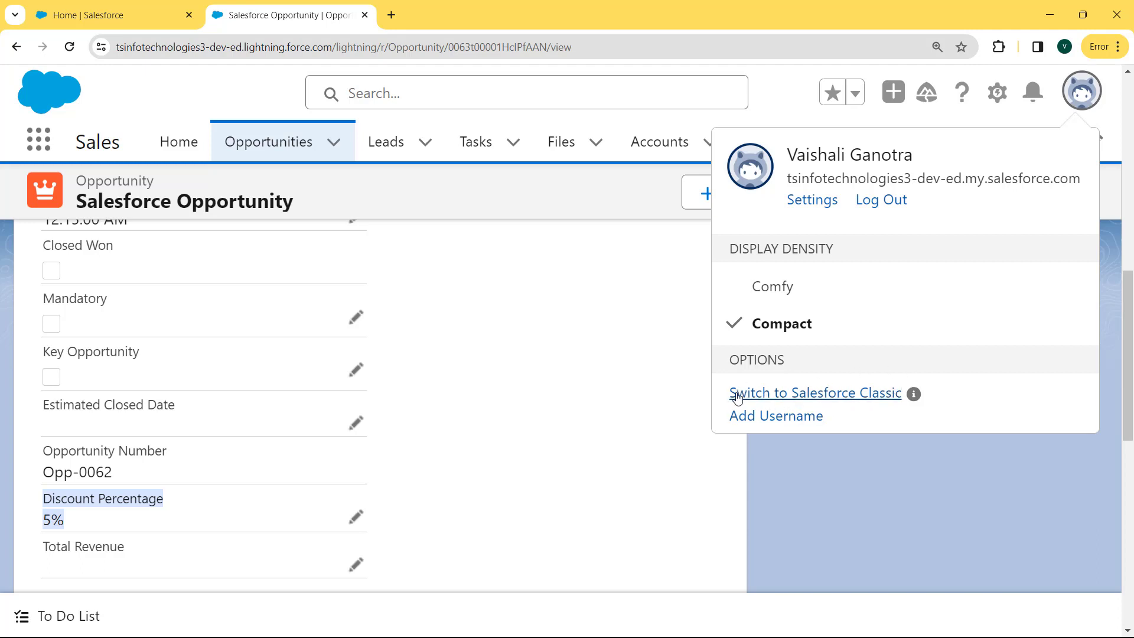
left_click(777, 393)
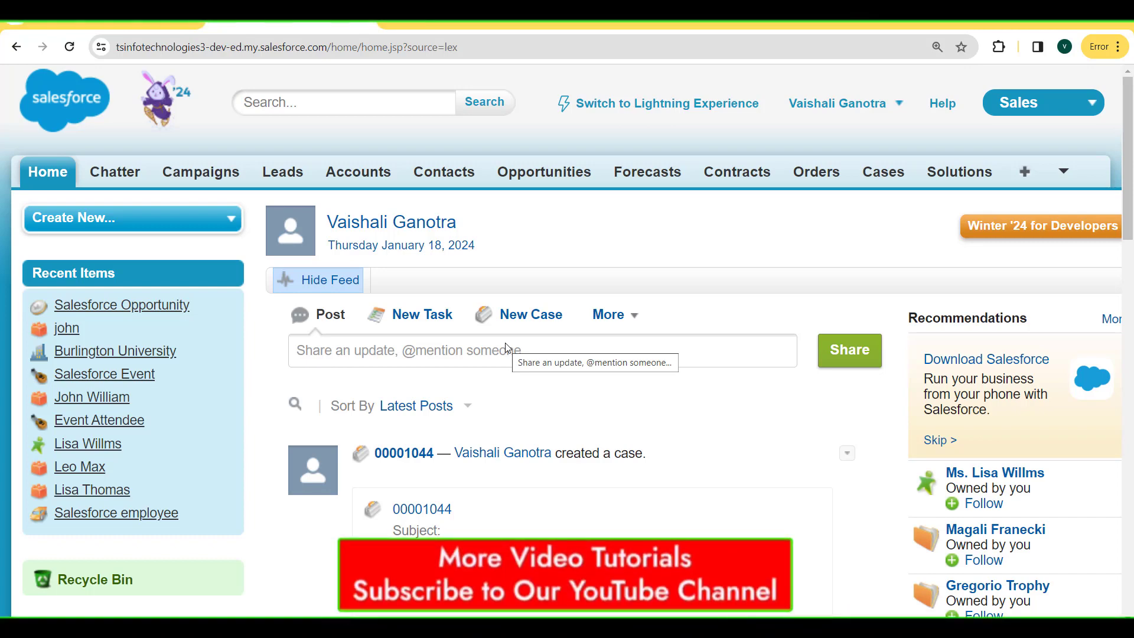
left_click(896, 106)
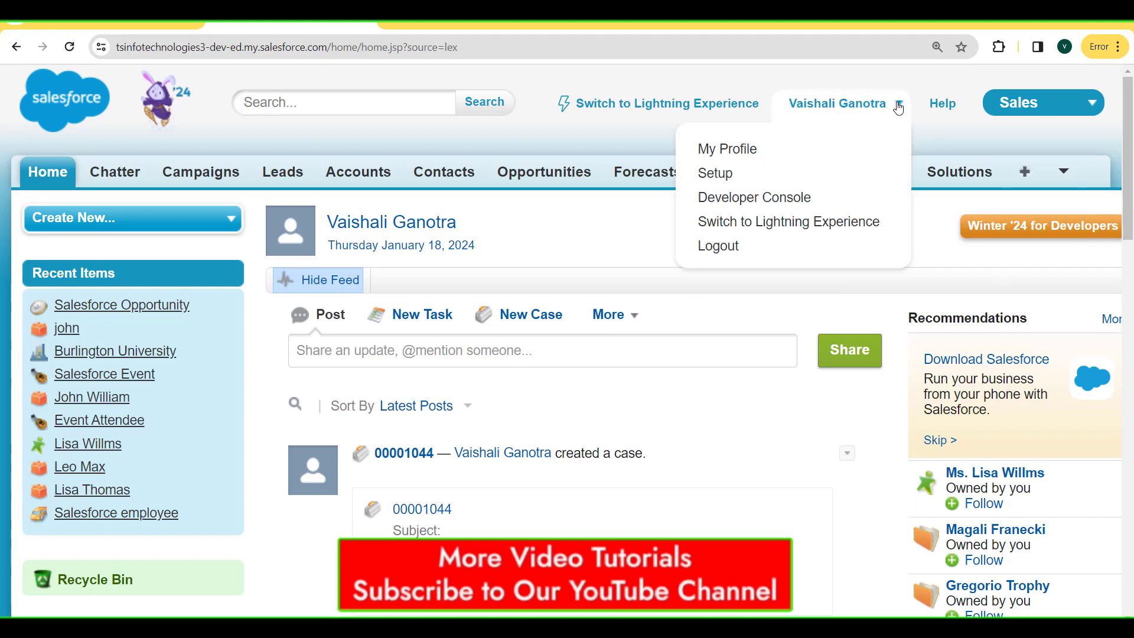
left_click(715, 173)
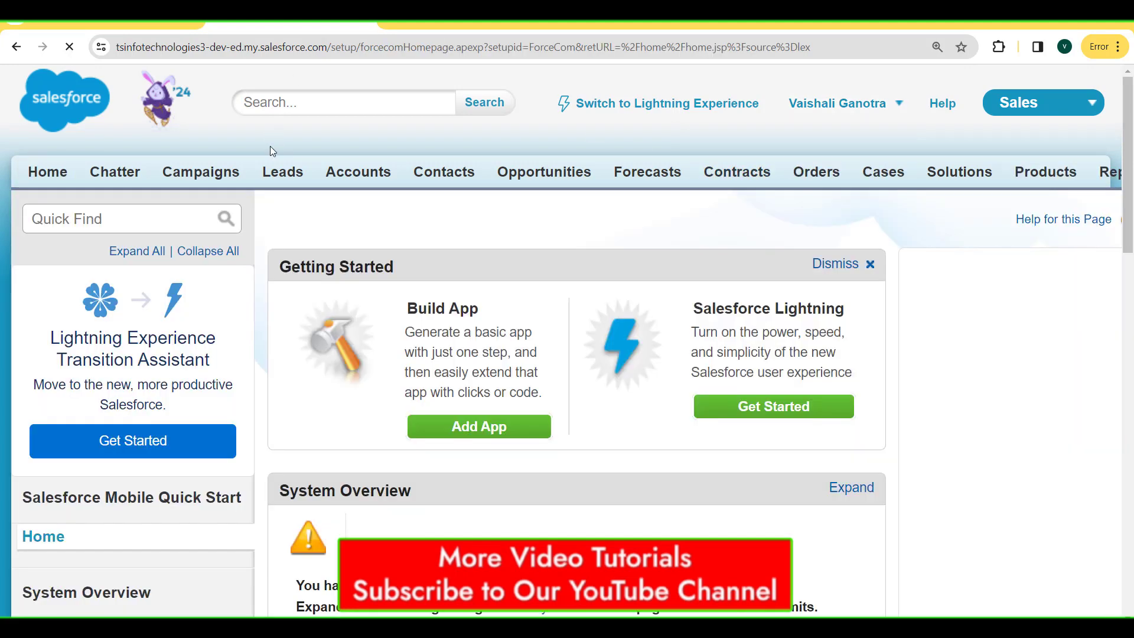
- Search Setup for "account" and open the Fields page of the Accounts object
left_click(193, 226)
type("a")
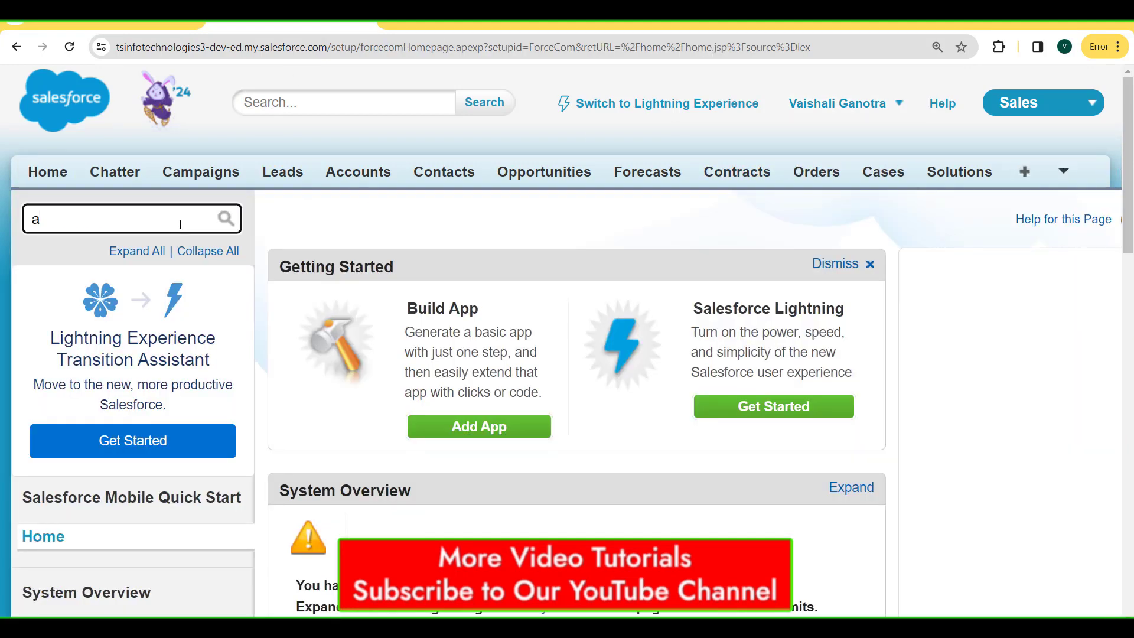
type("ccount")
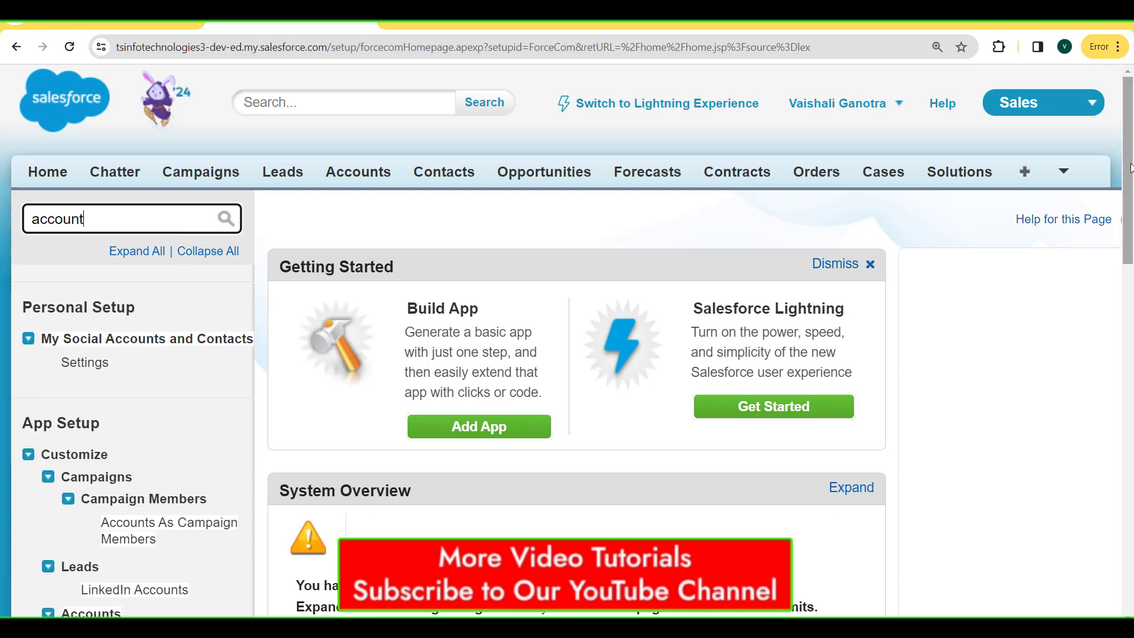
left_click_drag(1130, 171, 1131, 204)
scroll(436, 326, "down", 3)
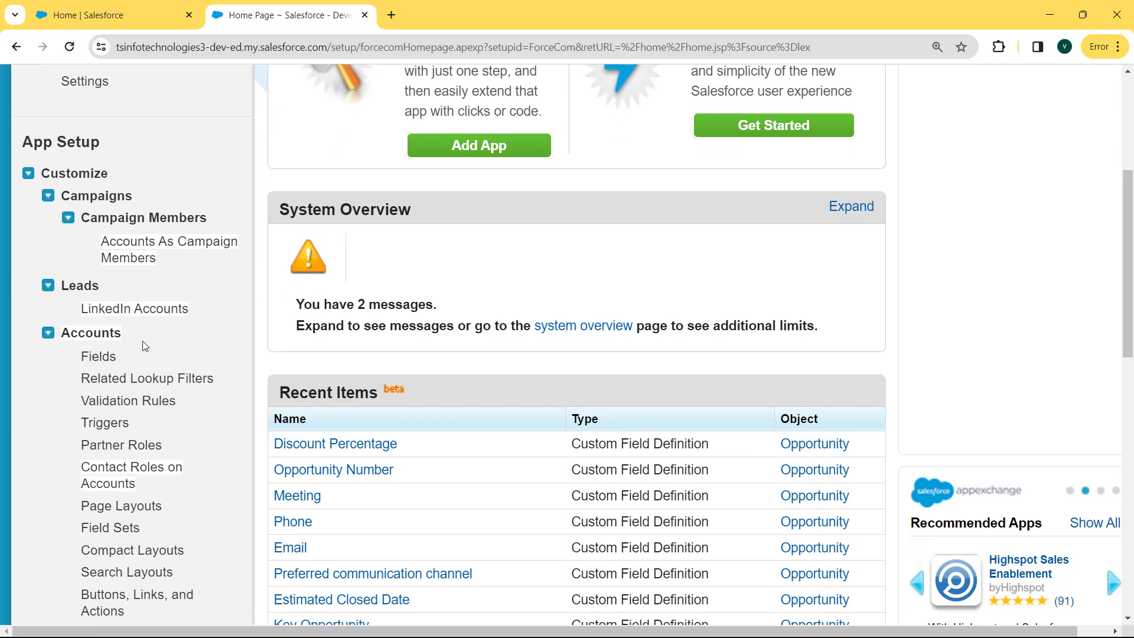
left_click(106, 362)
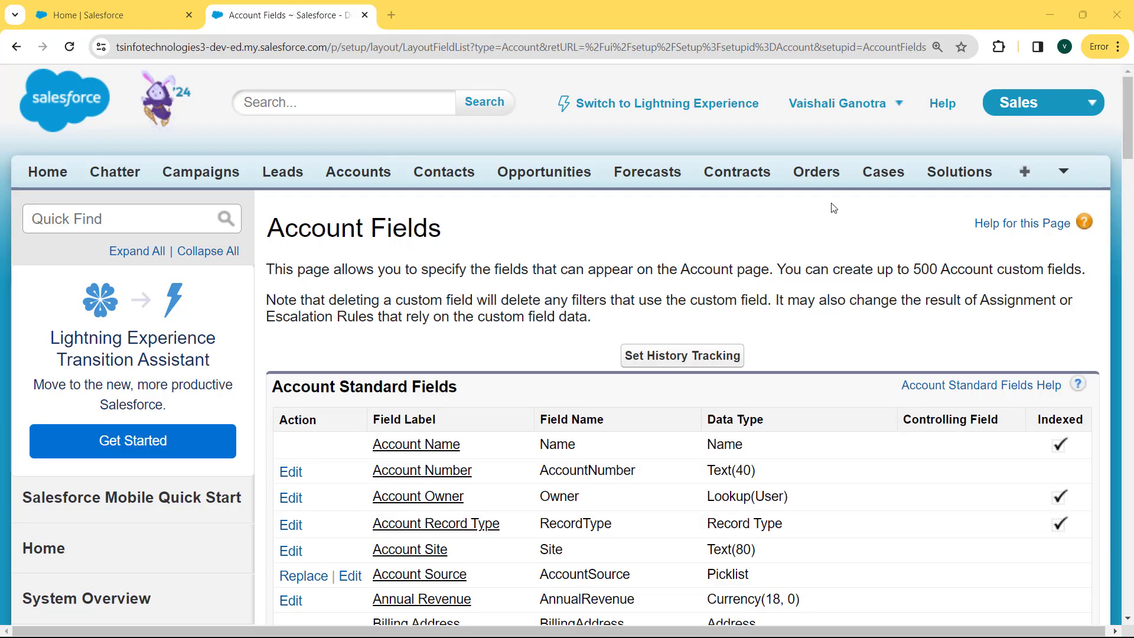
- Open the definition of the Discount Percentage field from the Account custom fields and review its details
left_click_drag(1128, 153, 1131, 319)
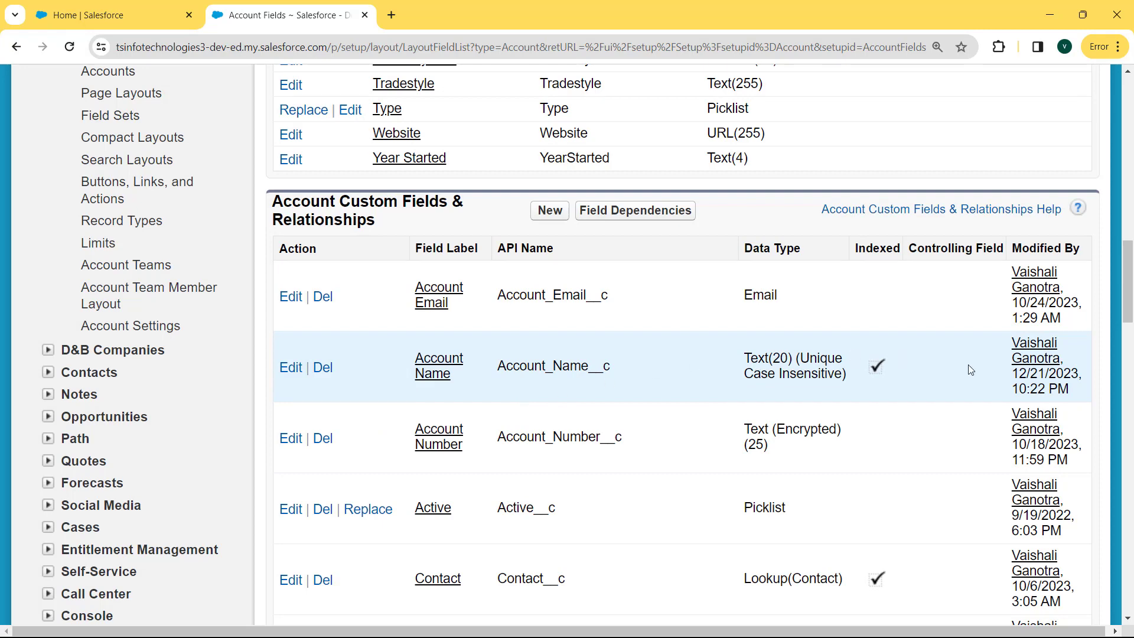
left_click_drag(1127, 294, 1130, 369)
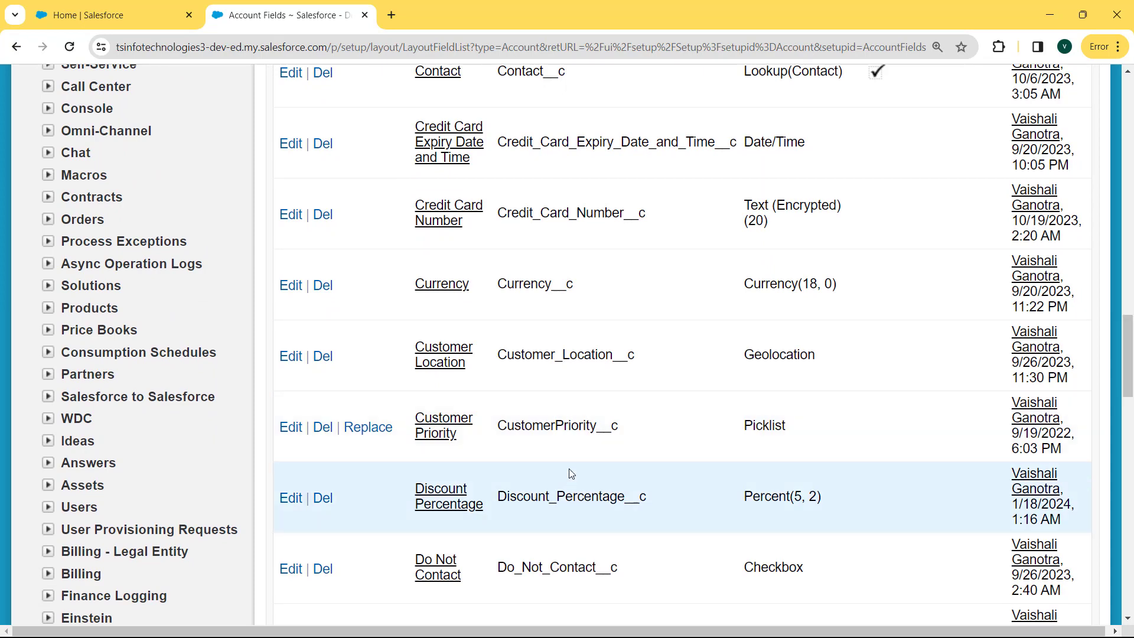
left_click(449, 505)
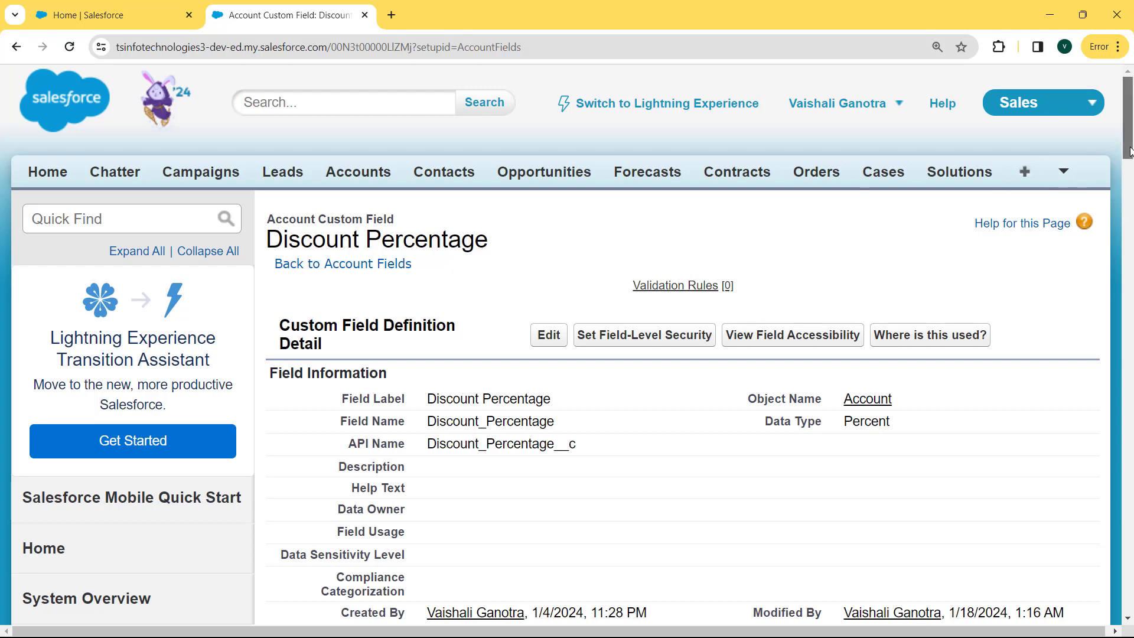
left_click_drag(1130, 152, 1129, 170)
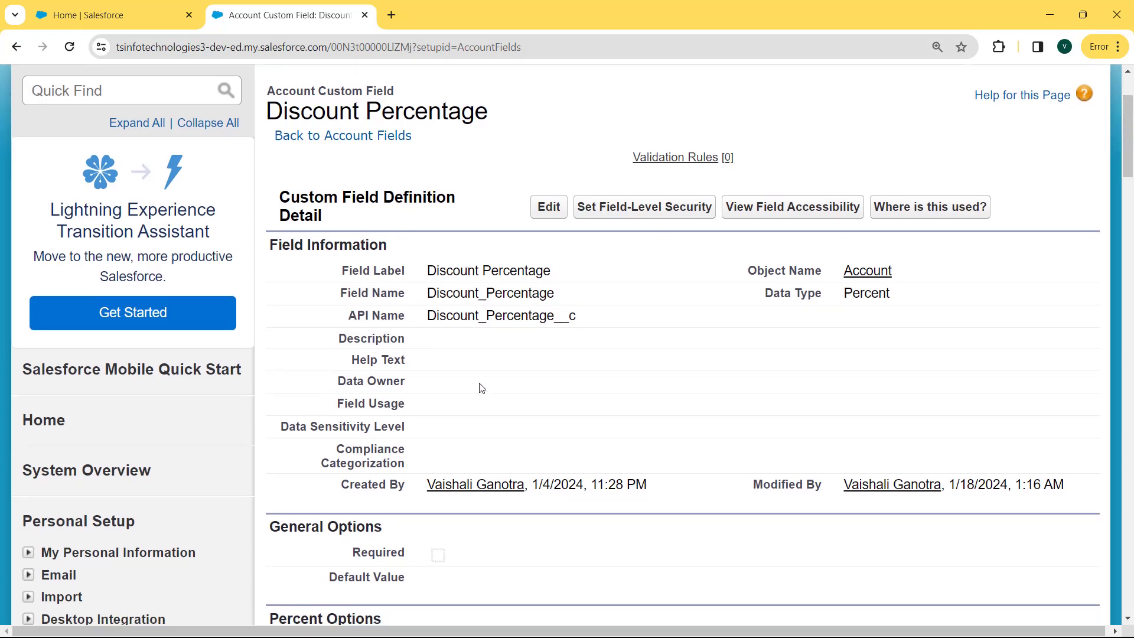
- Edit the Account's Discount Percentage field to always require a value, accept the integration impact, save, and check its General Options
left_click(542, 213)
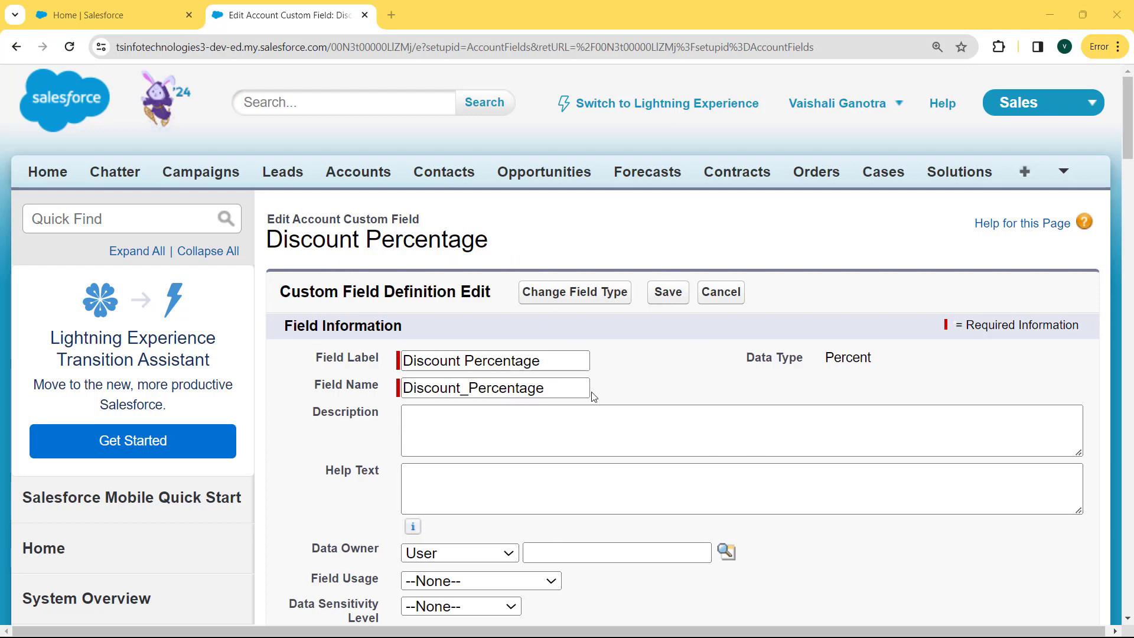
left_click_drag(1127, 151, 1127, 216)
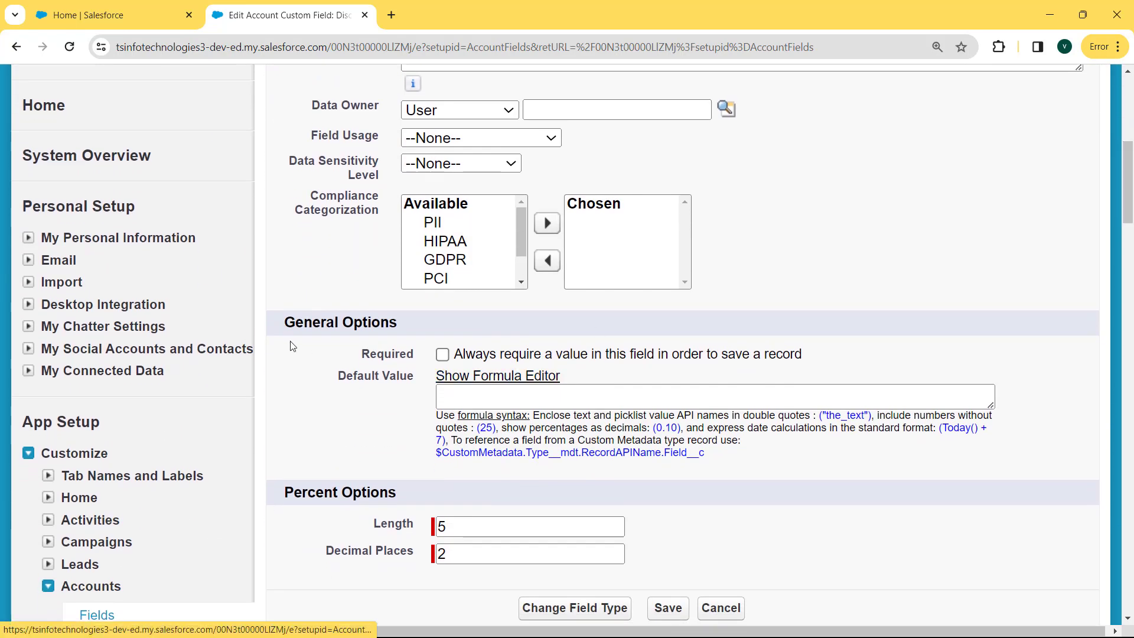
left_click_drag(283, 323, 430, 313)
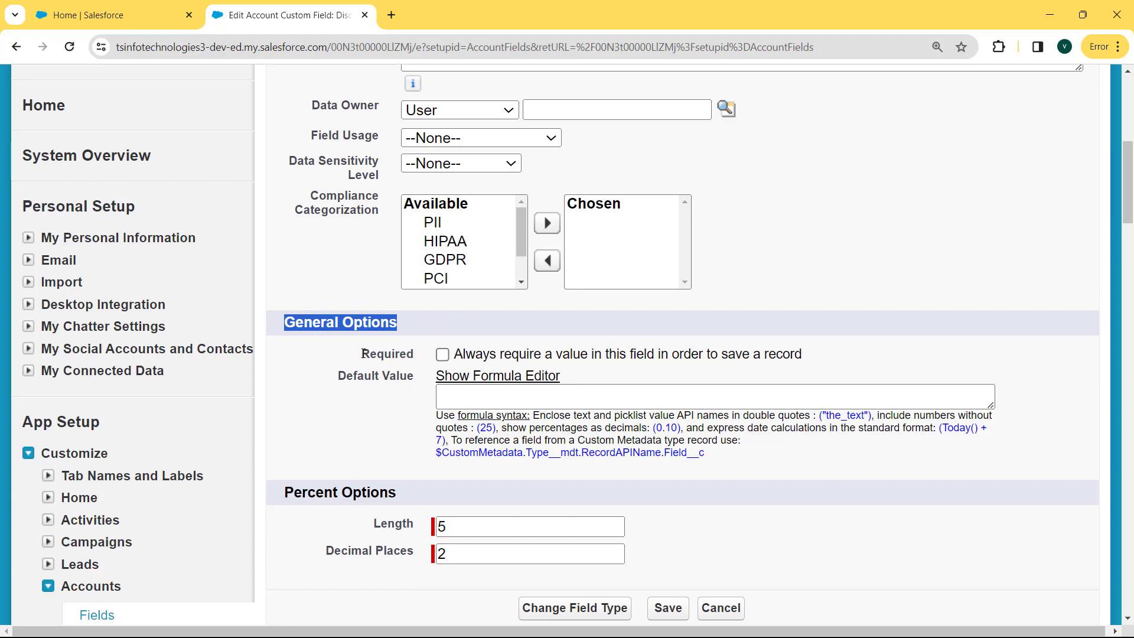
left_click_drag(363, 353, 836, 342)
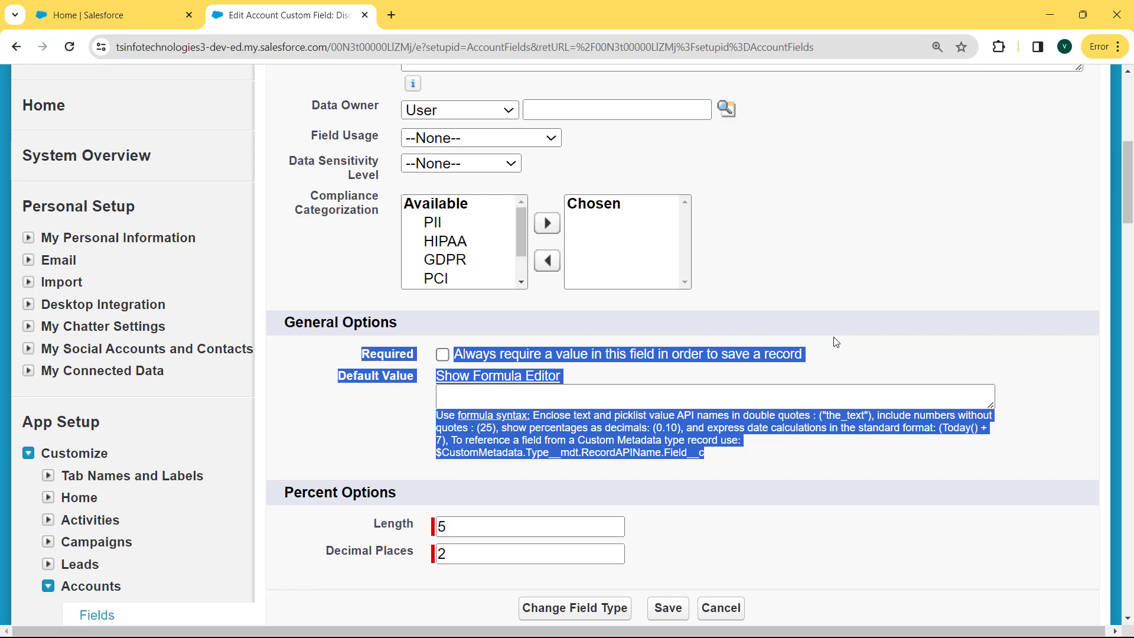
left_click(847, 358)
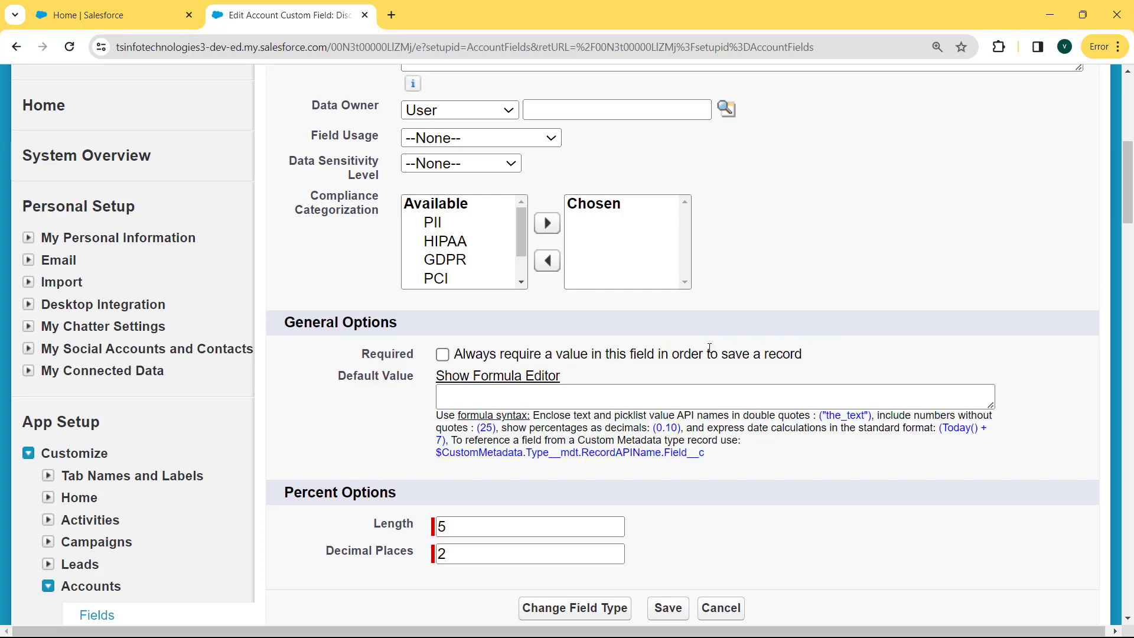
left_click(442, 354)
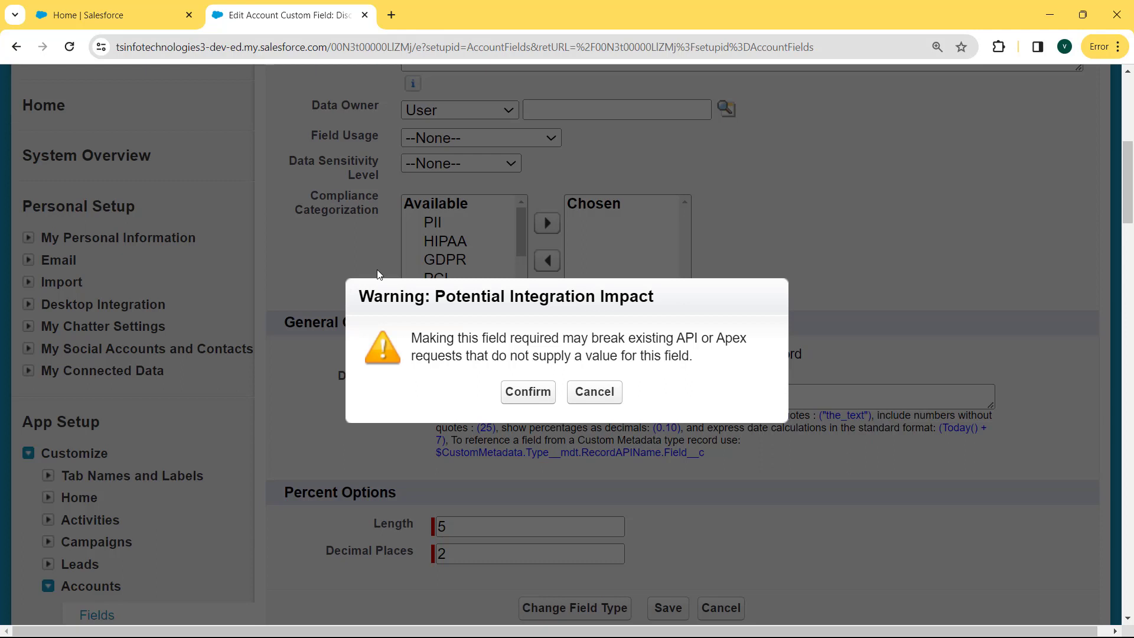
left_click(520, 399)
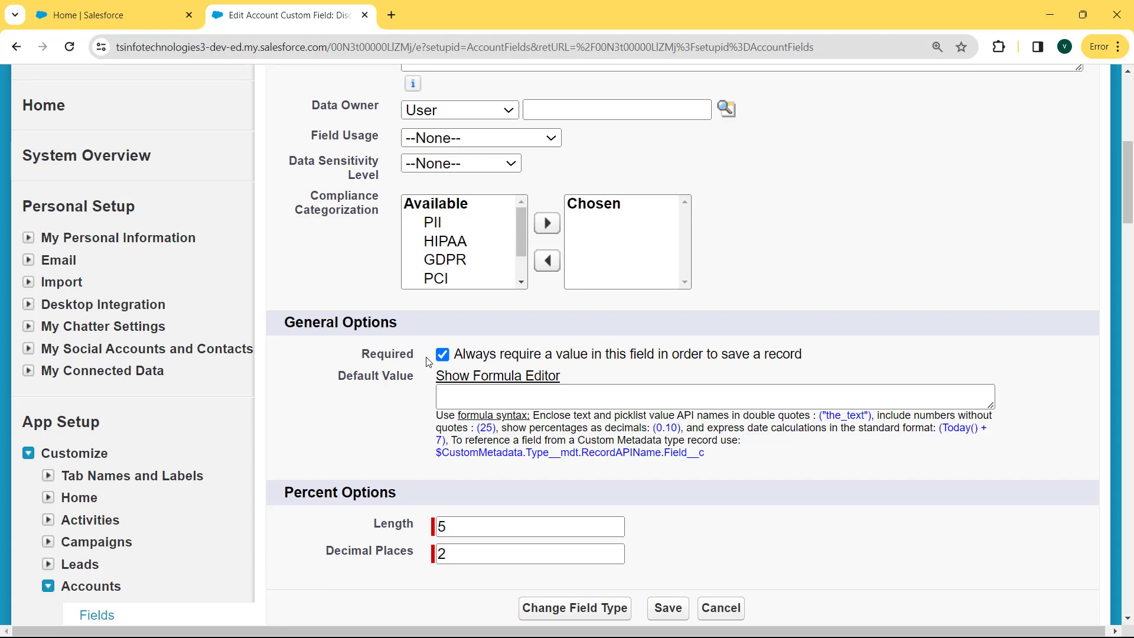
left_click(669, 614)
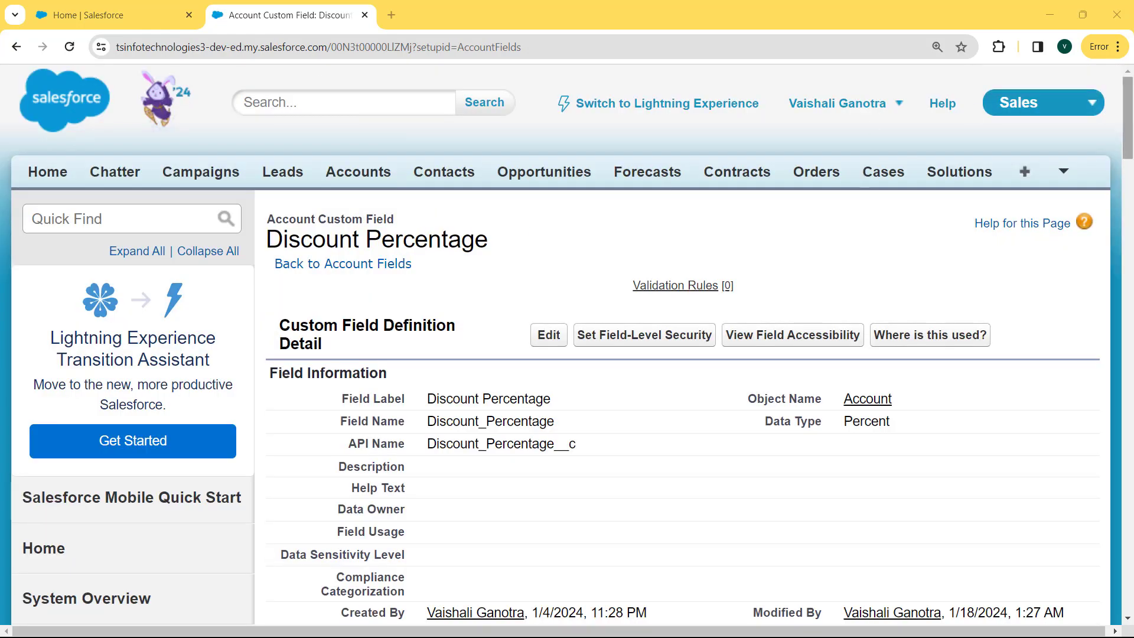
left_click_drag(1131, 116, 1130, 165)
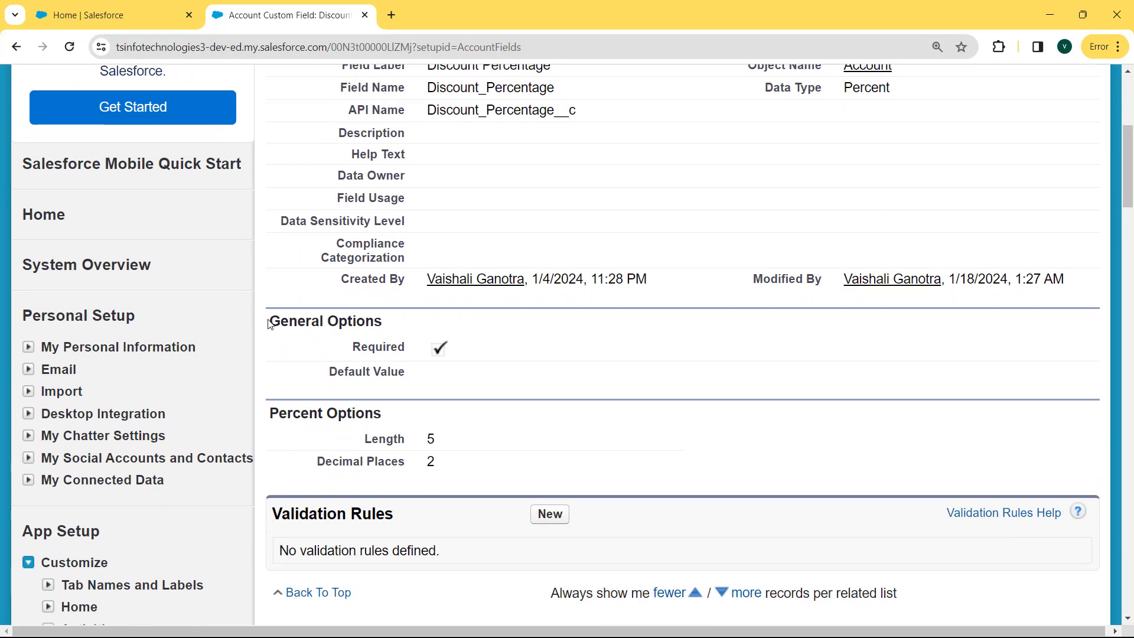
left_click_drag(270, 319, 416, 321)
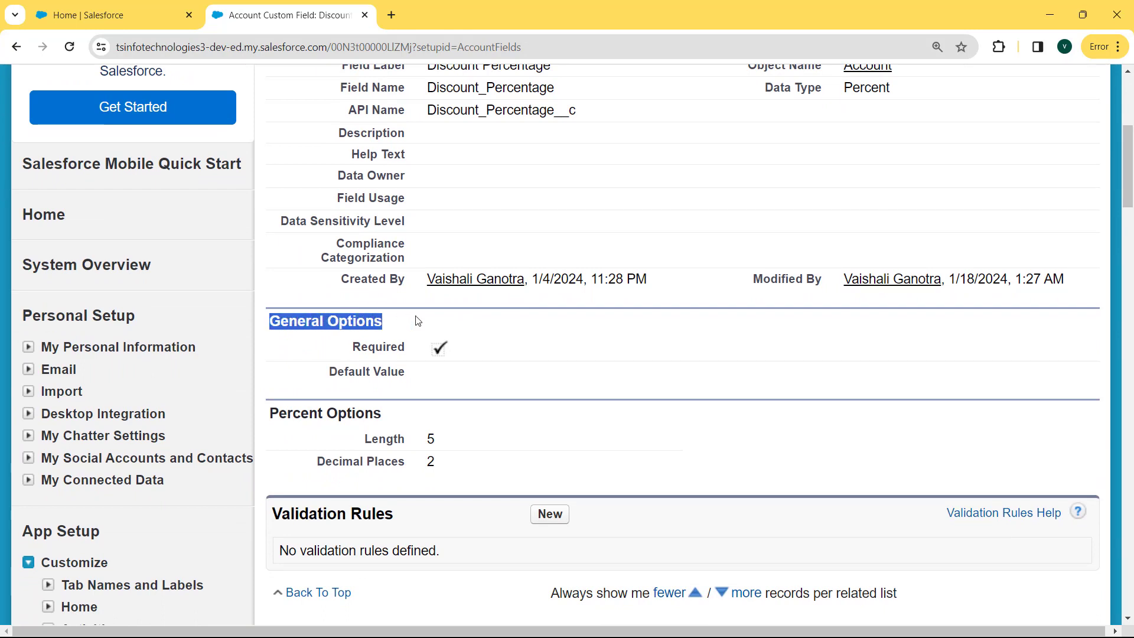
- Check the Required option in the Discount Percentage definition and start a new record from the Accounts home page
left_click_drag(473, 346, 335, 346)
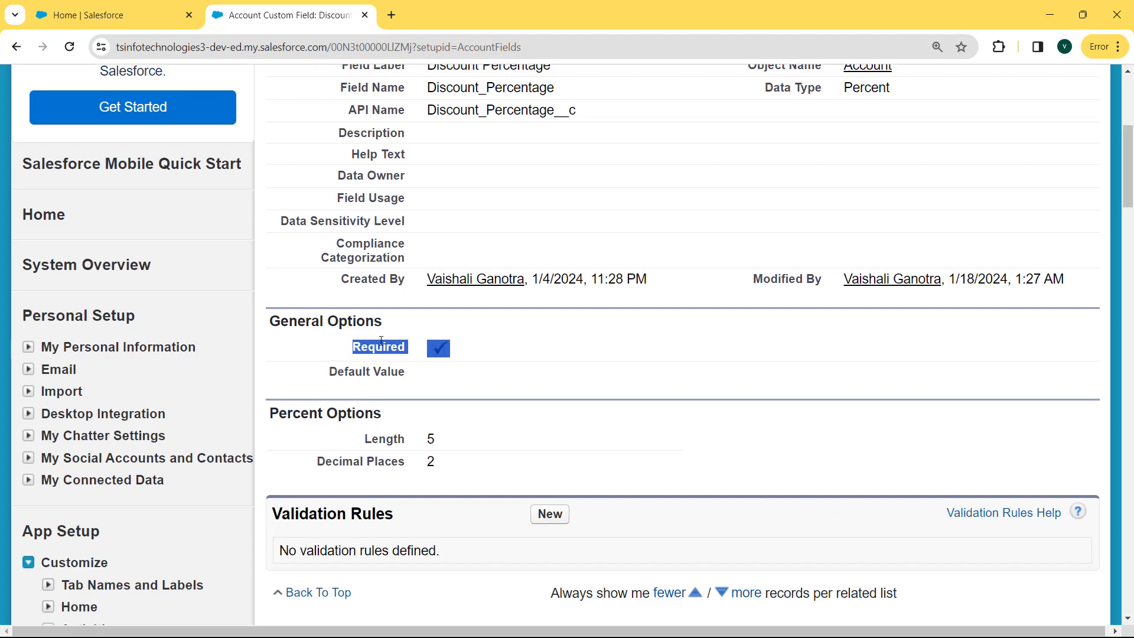
left_click_drag(1129, 170, 1129, 121)
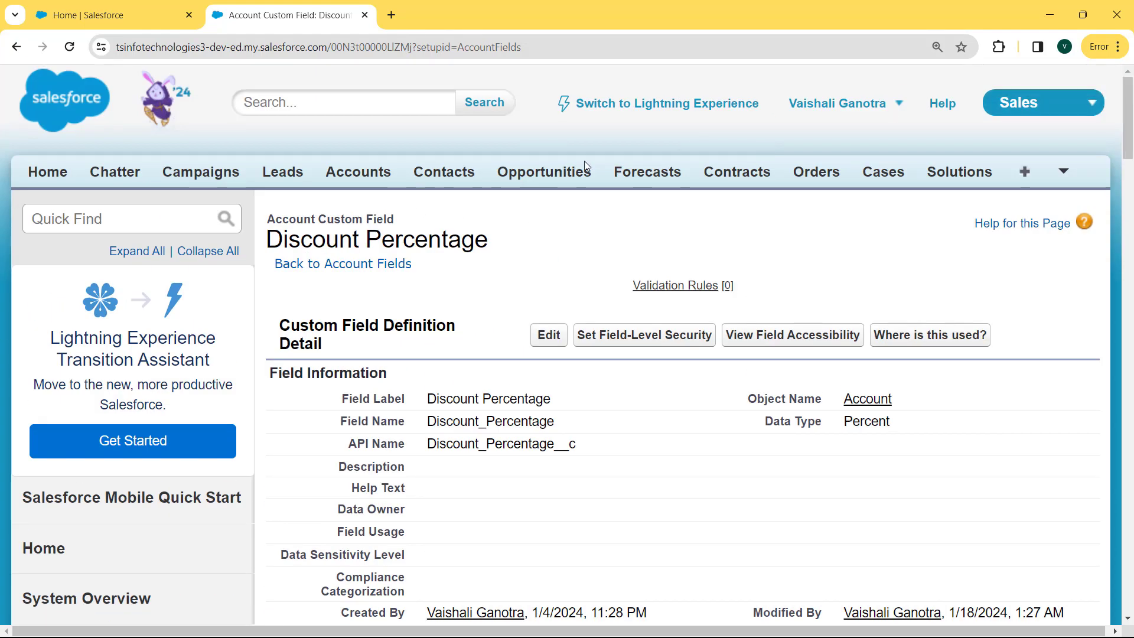
left_click(363, 178)
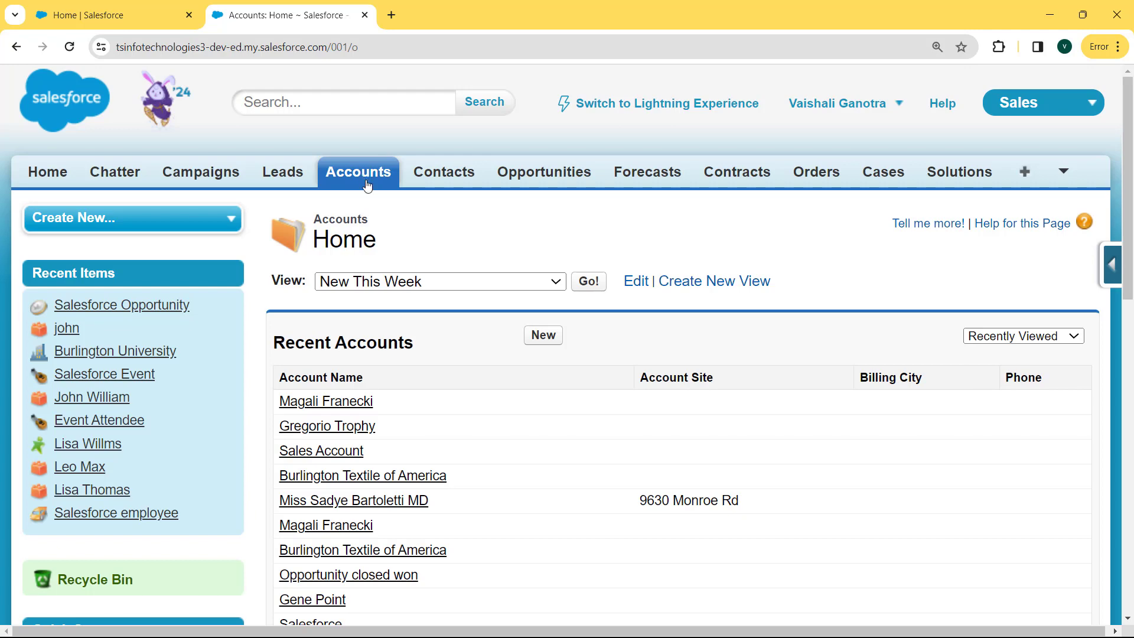
left_click(542, 343)
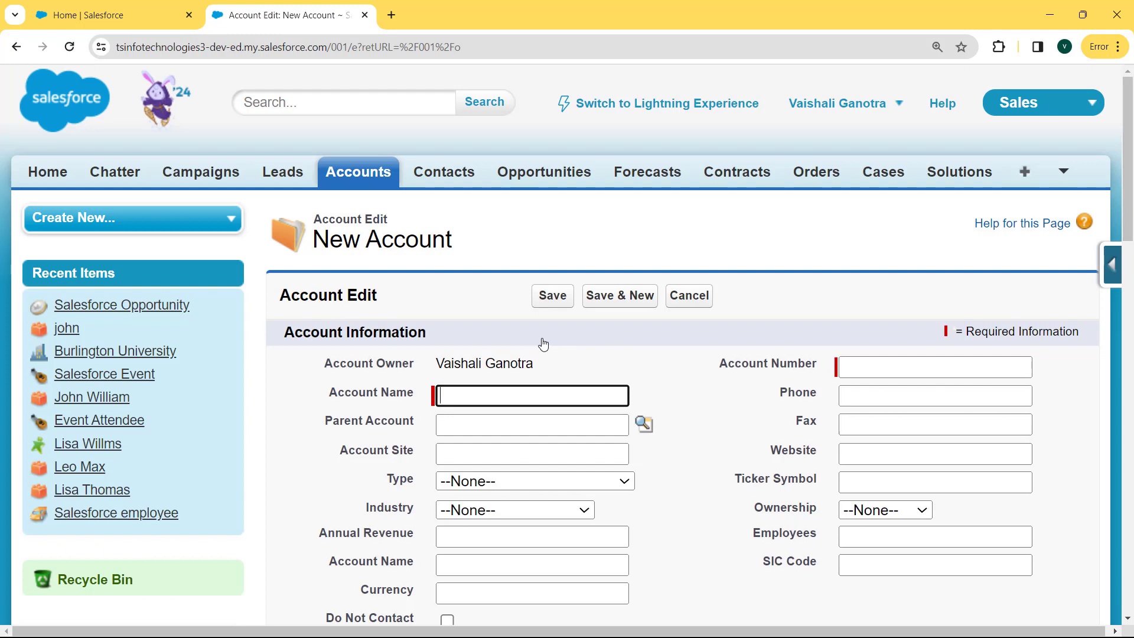
- Name the new account "Salesforce Account" and set its type to Prospect and its industry to Chemicals
left_click(496, 396)
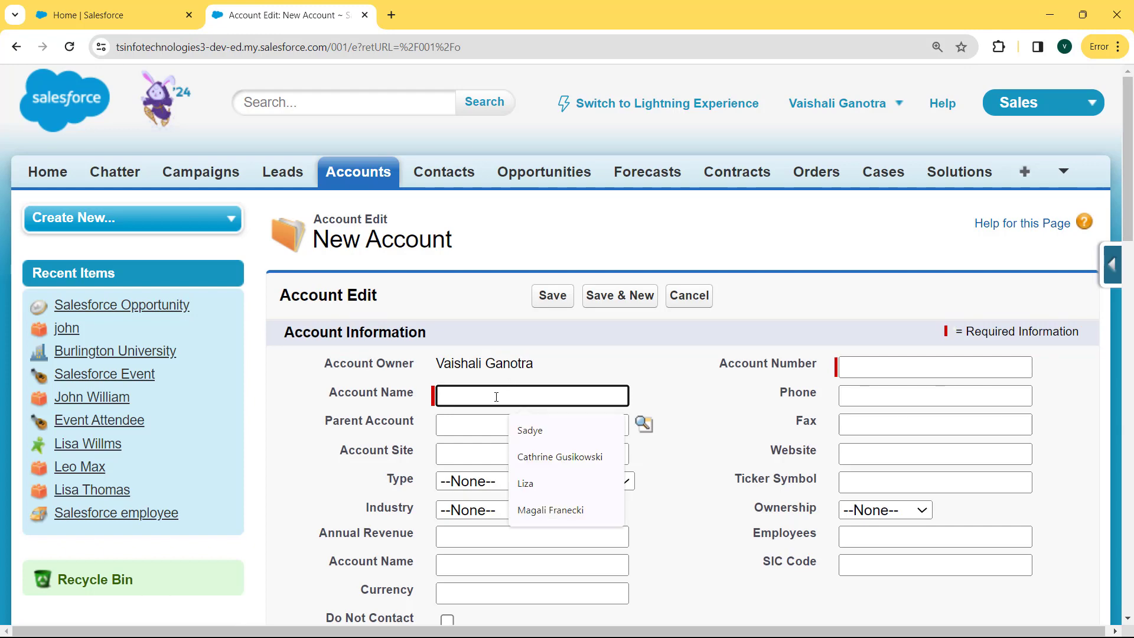
type("Salesfor")
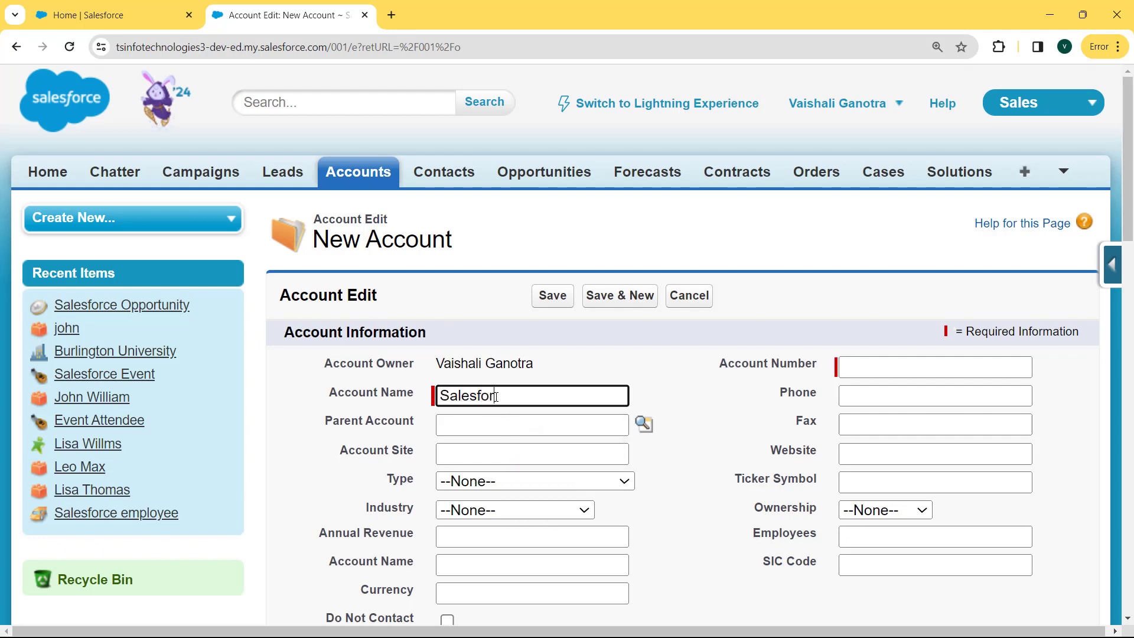
type("ce Account")
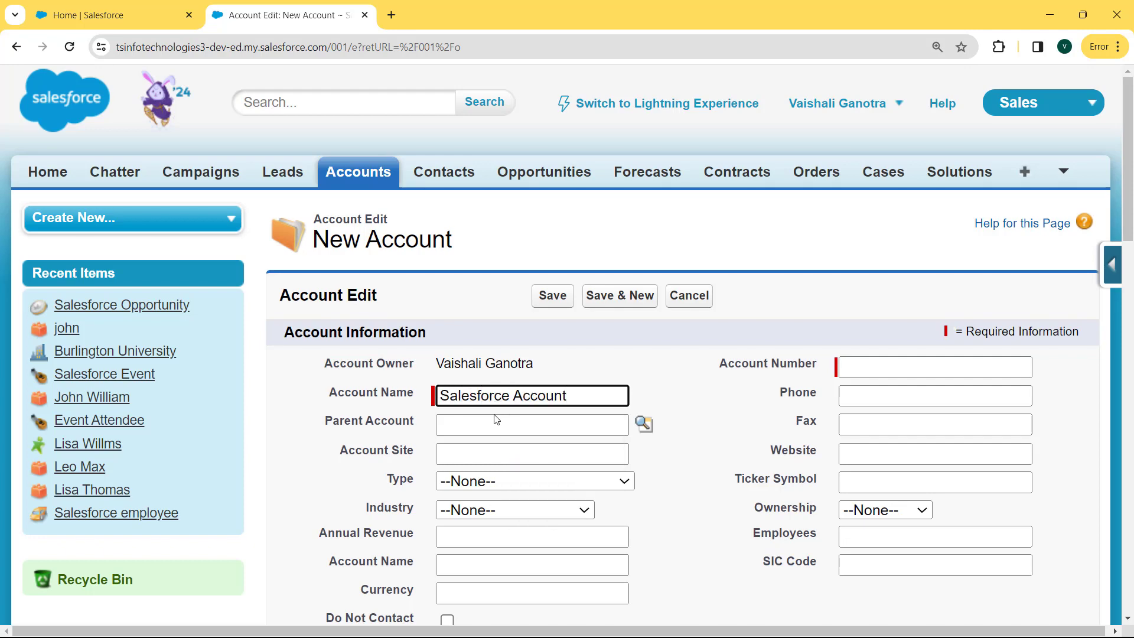
left_click(515, 446)
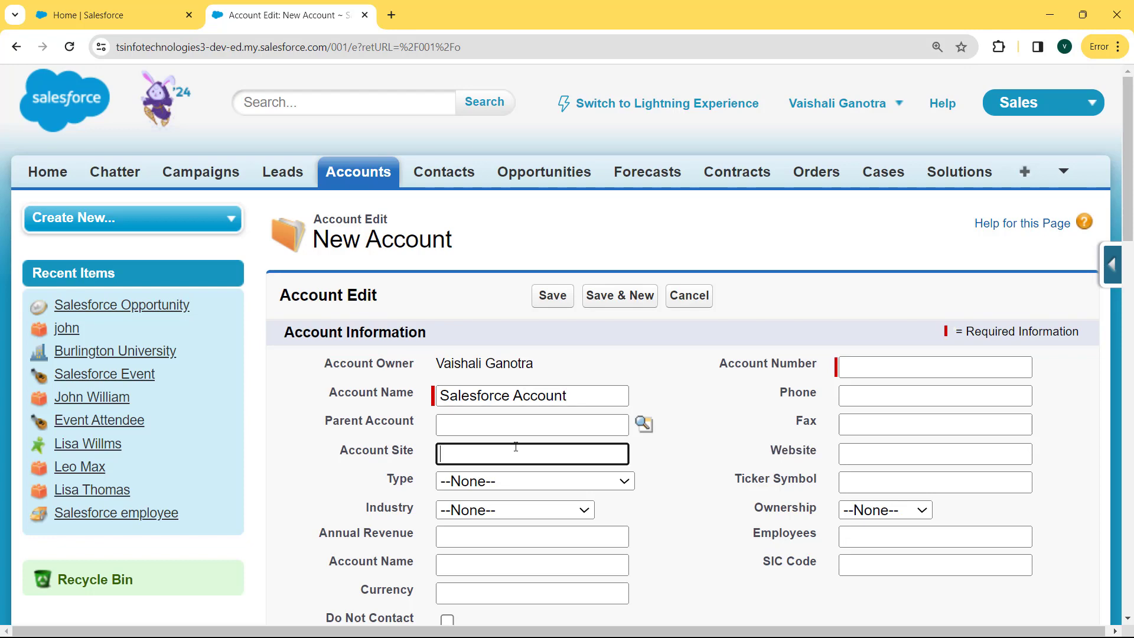
left_click(512, 480)
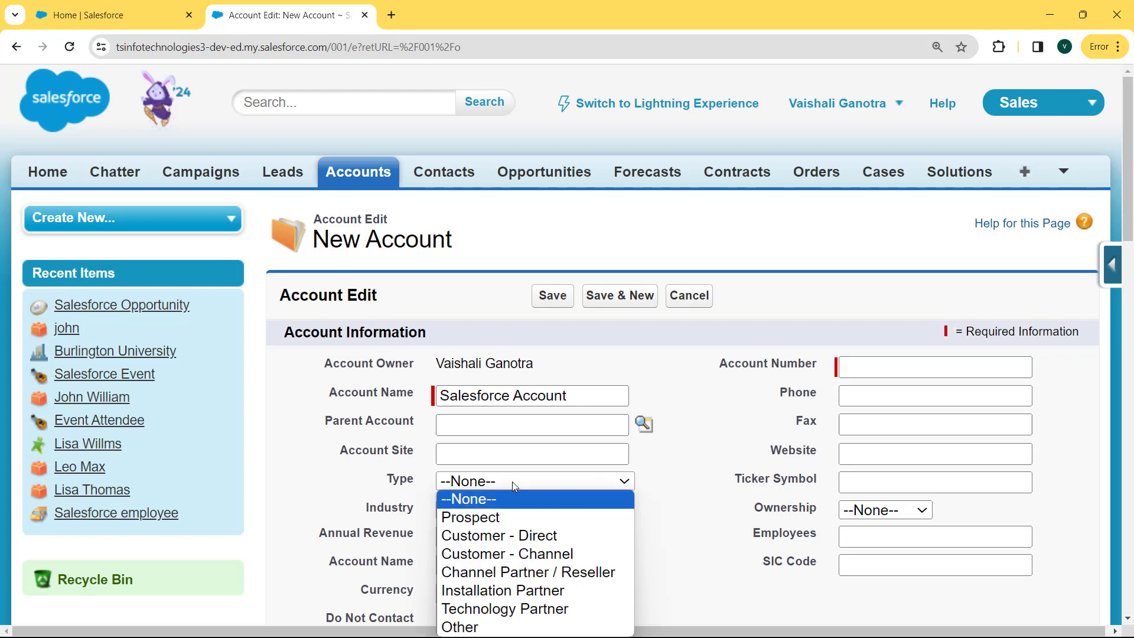
left_click(490, 518)
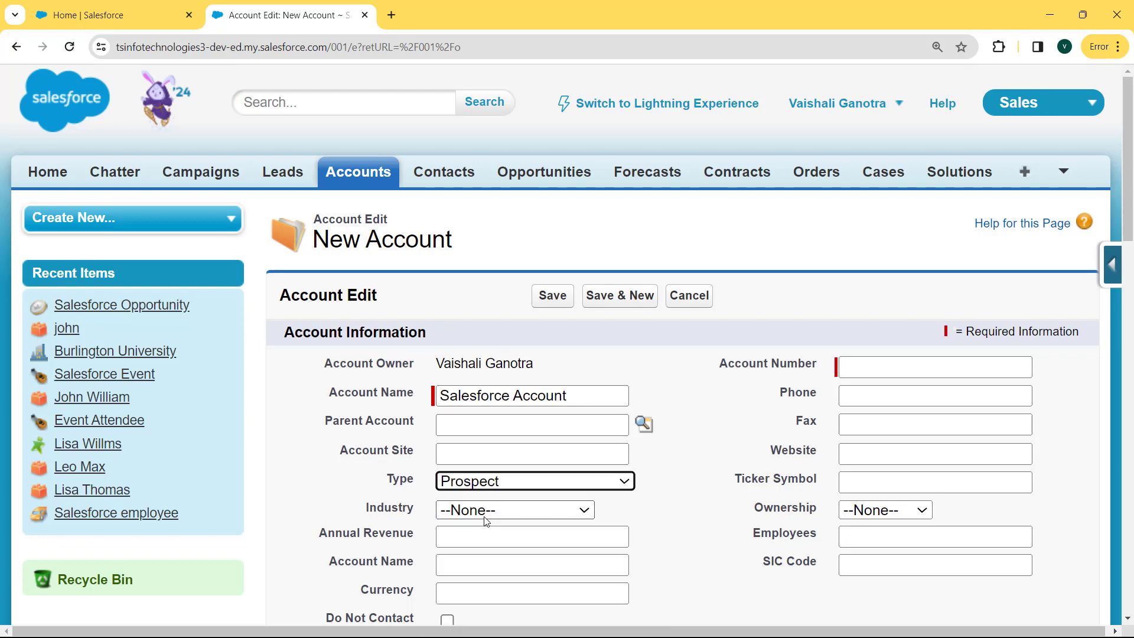
left_click(532, 510)
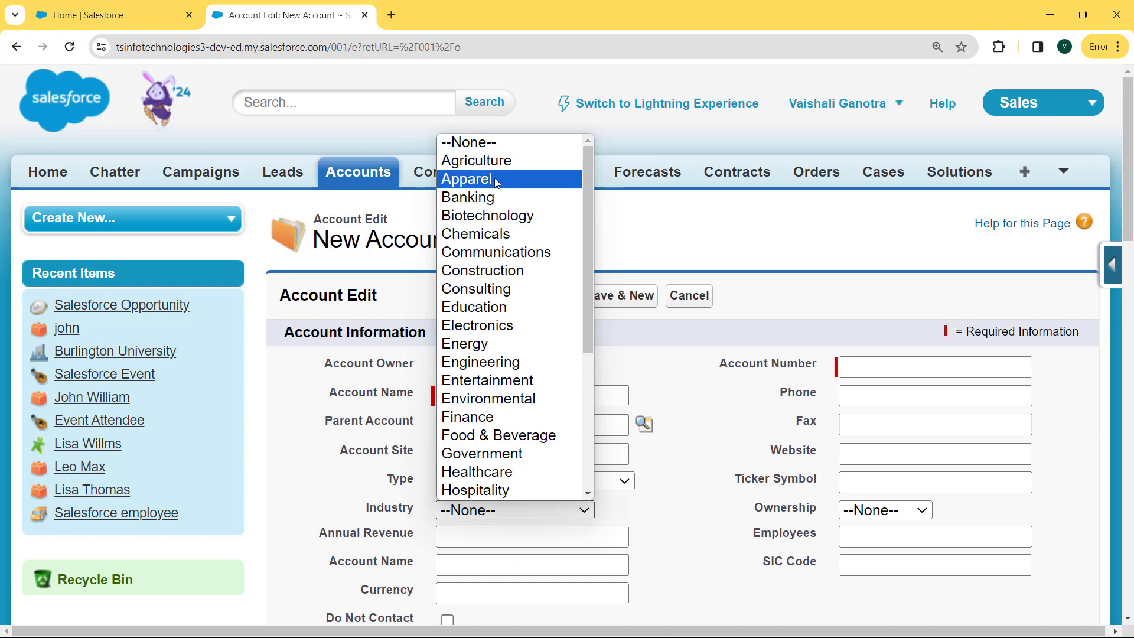
left_click(503, 236)
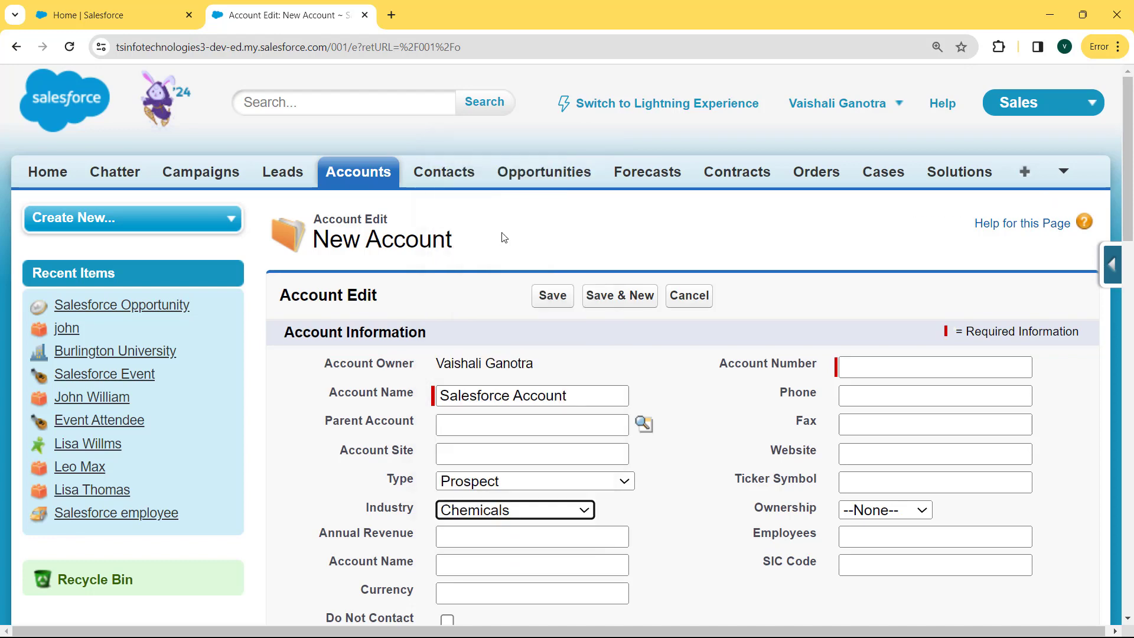
- Fill in the account number and phone number, and set the annual revenue to 5000
left_click(892, 370)
type("749947830")
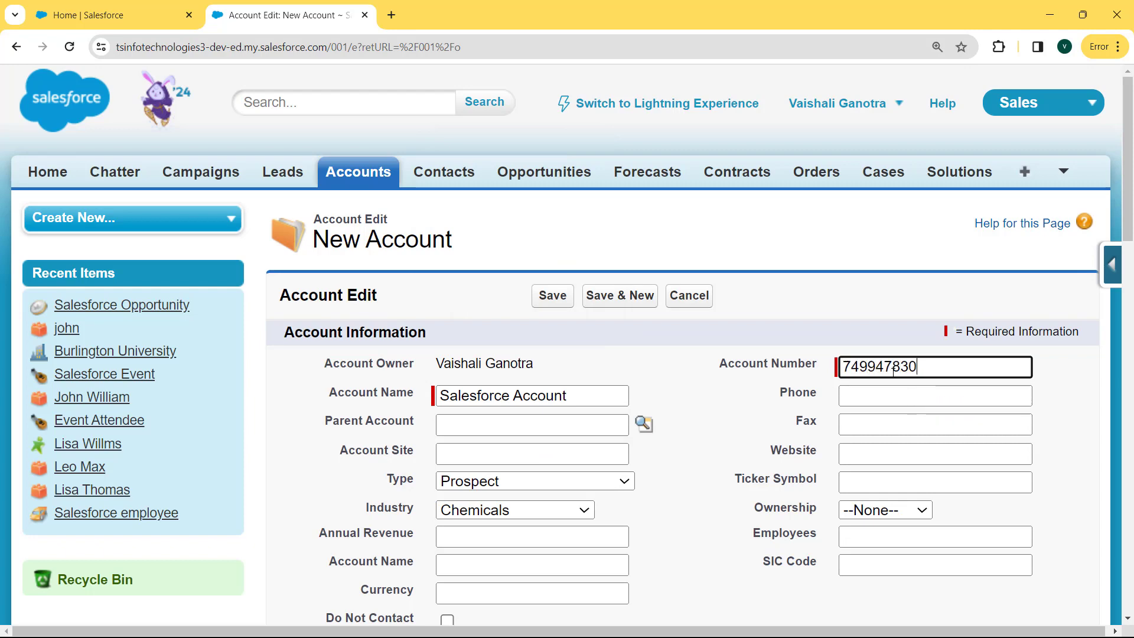
type("63894")
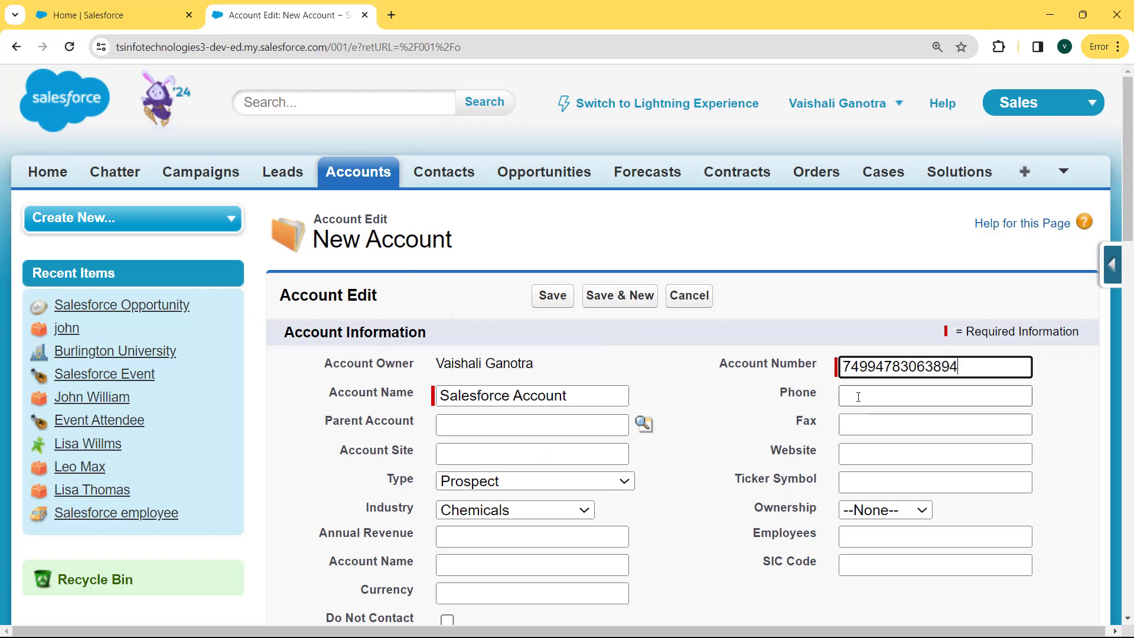
key("BackSpace")
key("BackSpace")
key("BackSpace")
key("BackSpace")
left_click(857, 396)
type("6389377")
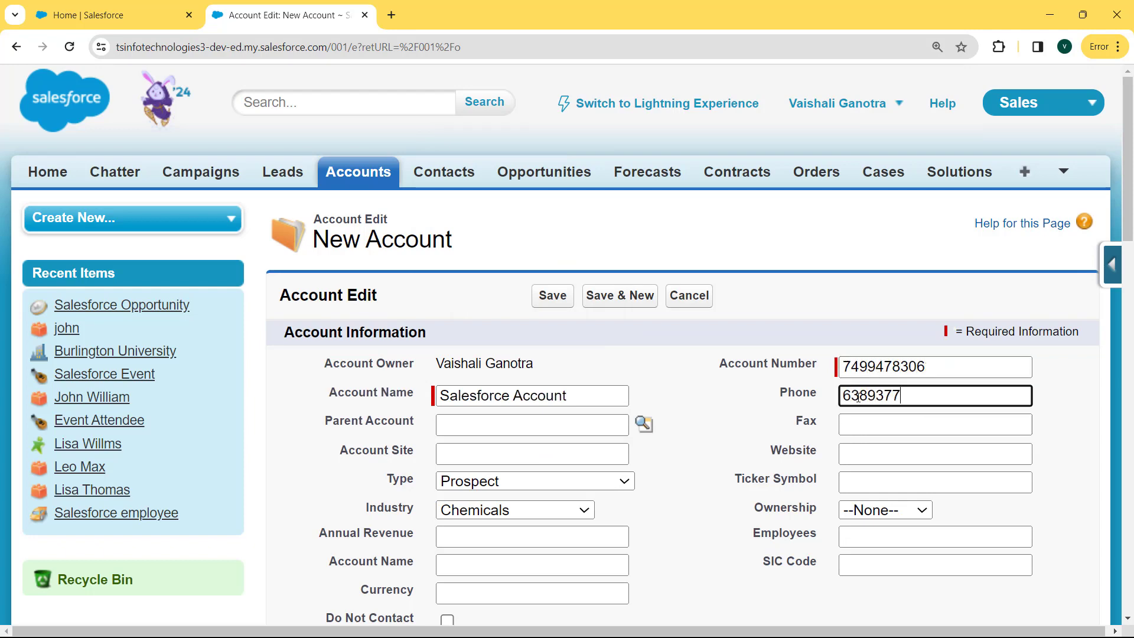
left_click(585, 536)
type("5000")
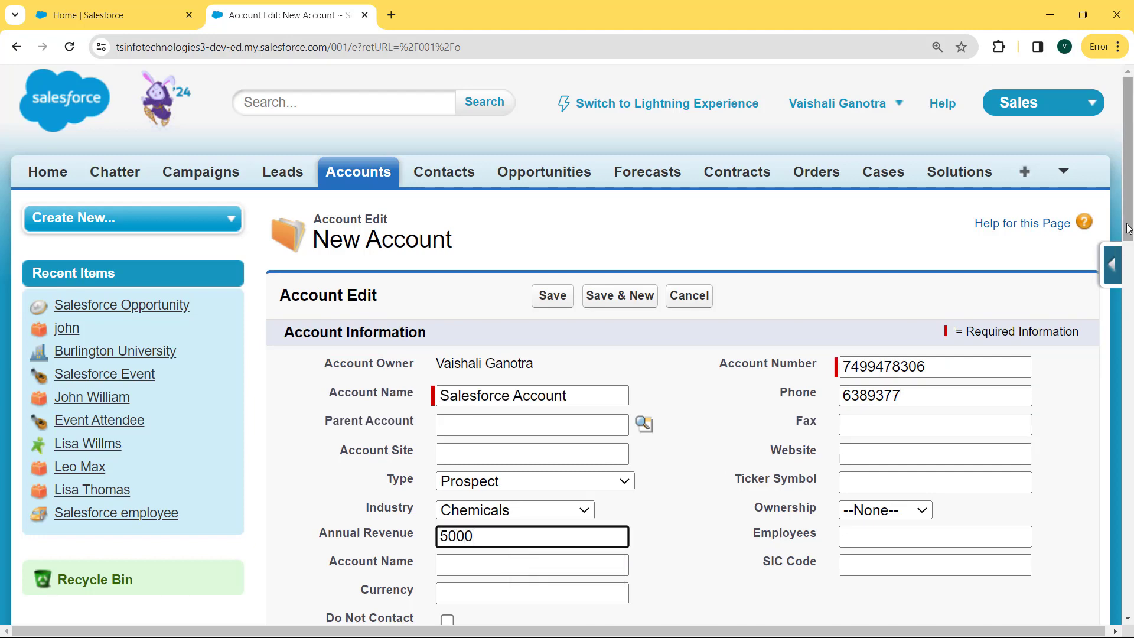
- Try to save the account with the required Discount Percentage field left empty and examine that field's validation
left_click_drag(1129, 231, 1129, 303)
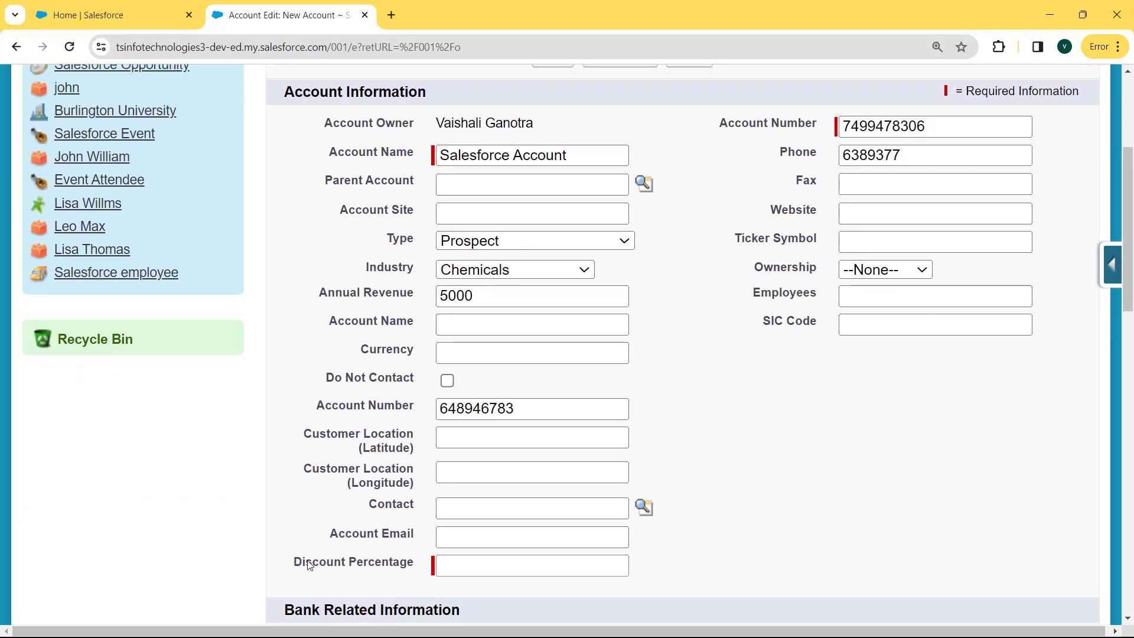
left_click_drag(295, 561, 440, 559)
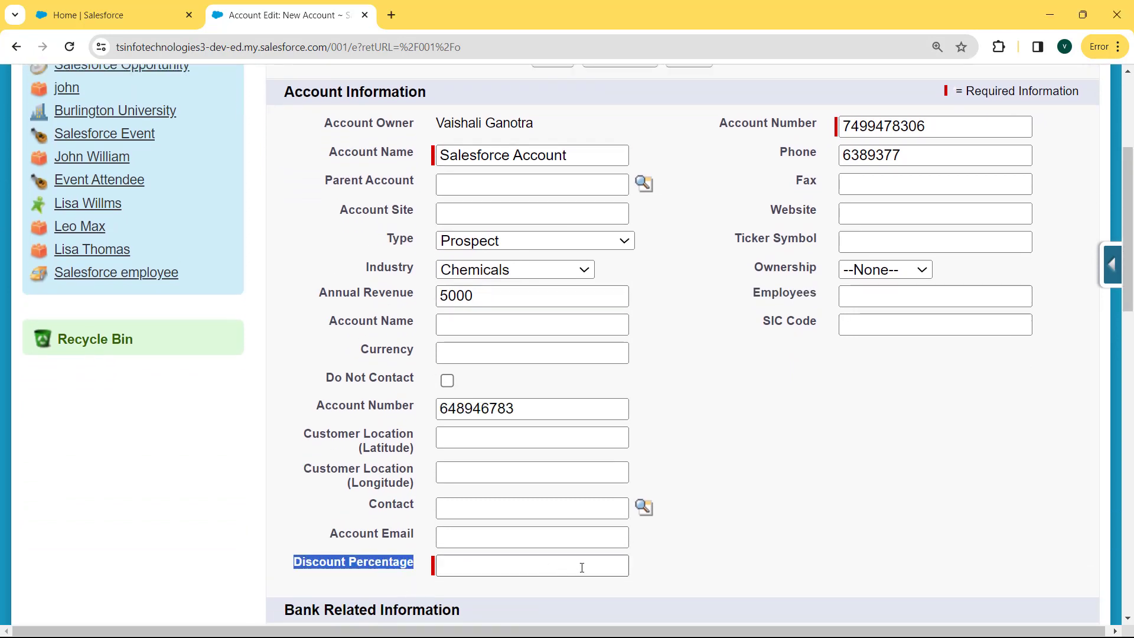
left_click_drag(1129, 303, 1129, 287)
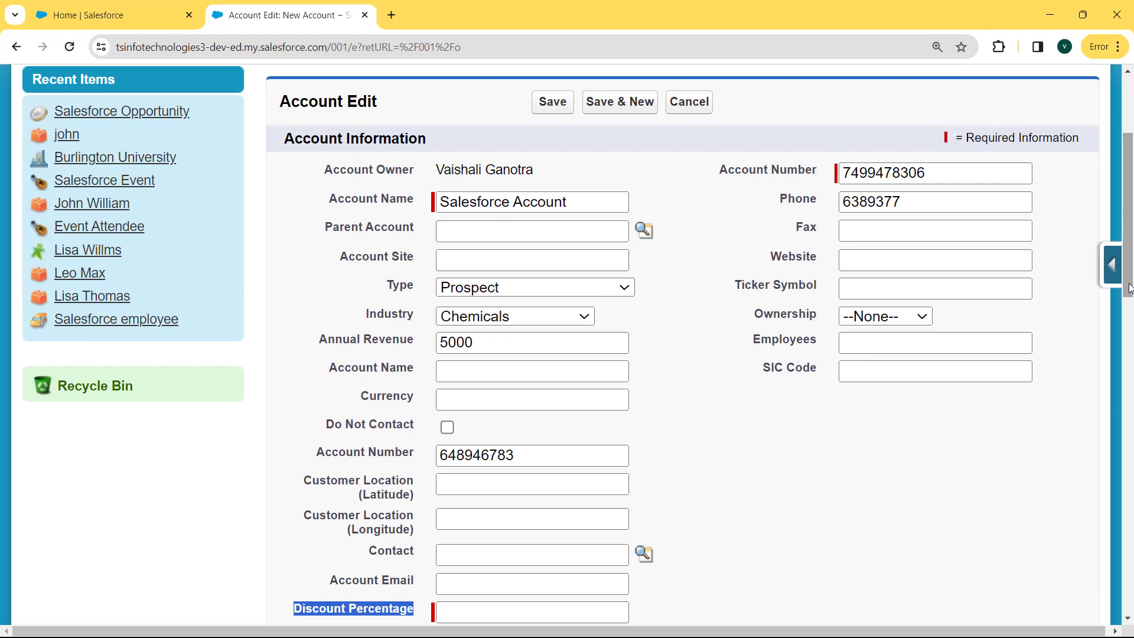
left_click(552, 103)
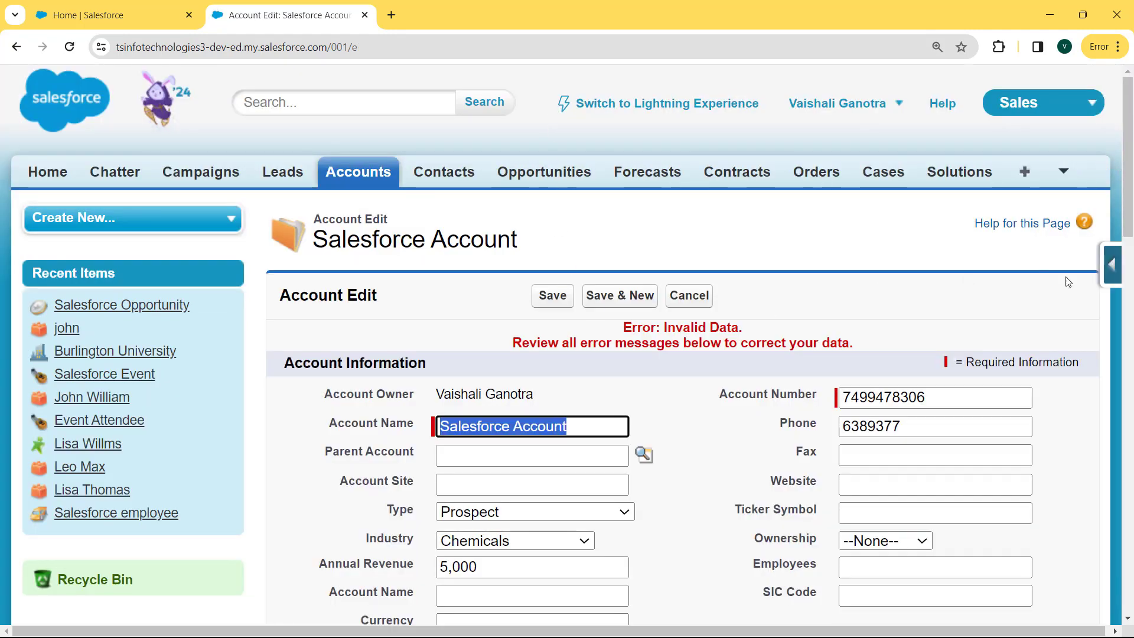
left_click_drag(1129, 224, 1129, 312)
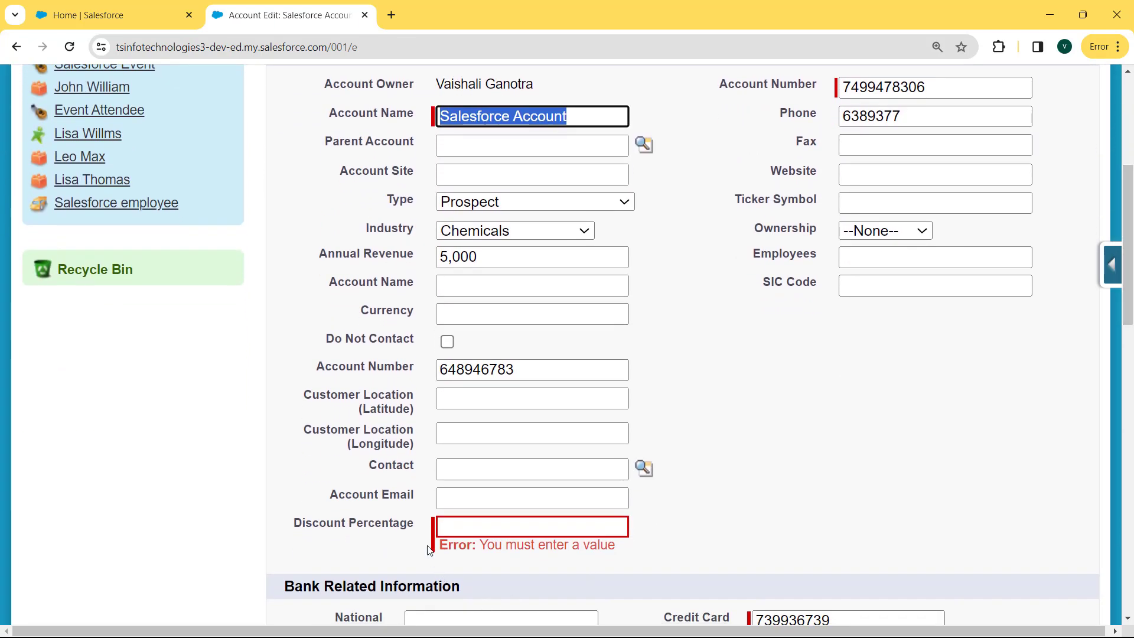
left_click_drag(436, 546, 641, 544)
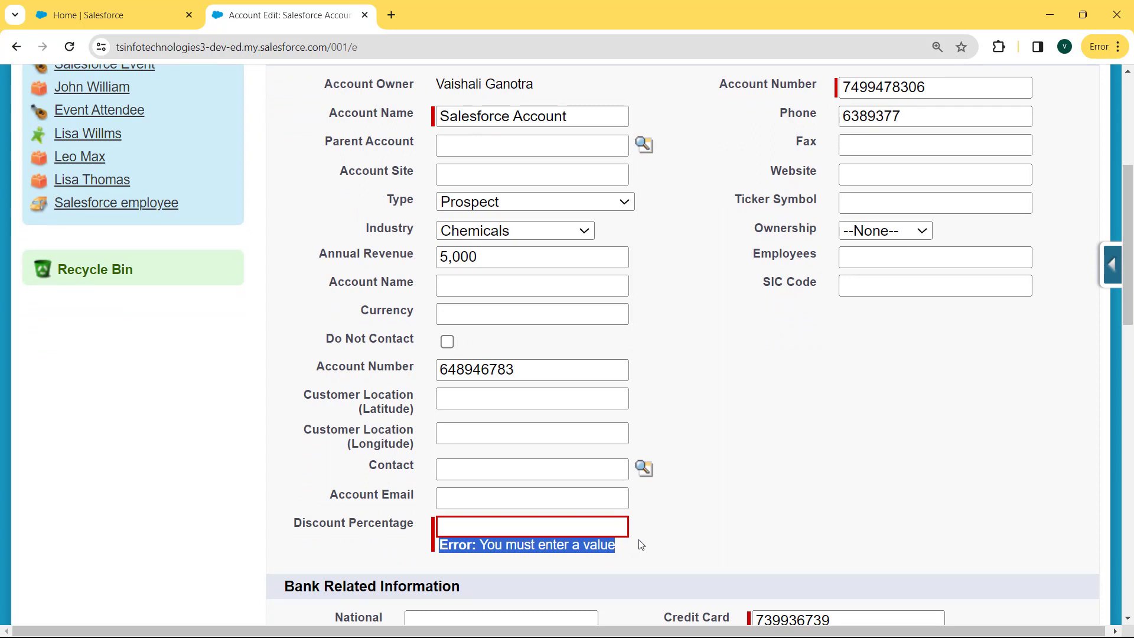
- Set the account's Discount Percentage to 78 and save the record, checking the value in the account details
left_click(499, 525)
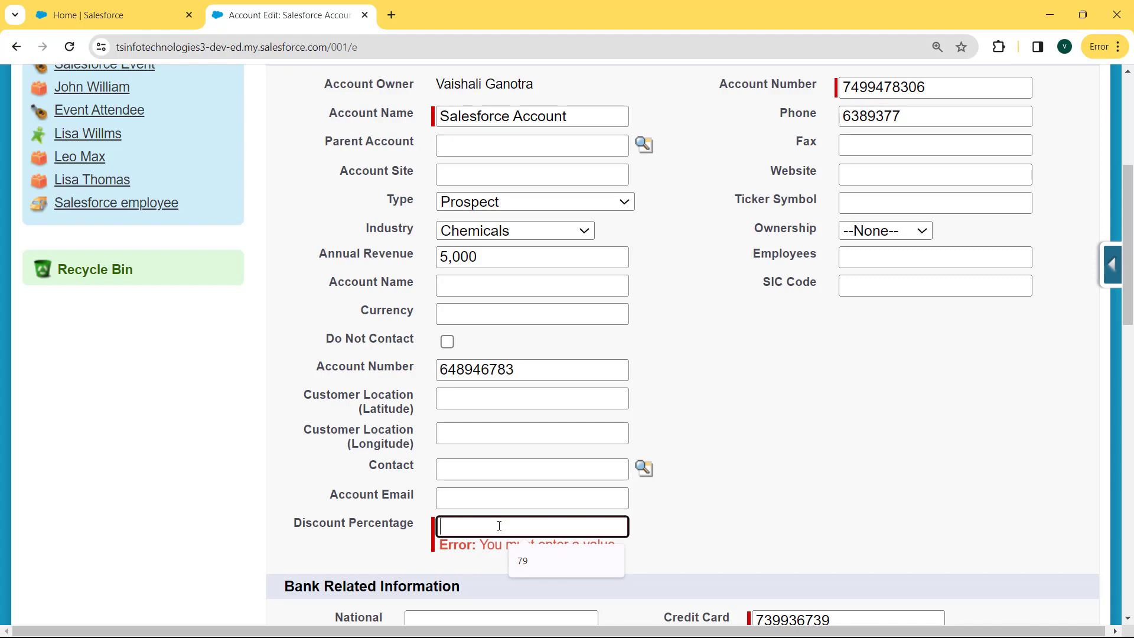
type("5")
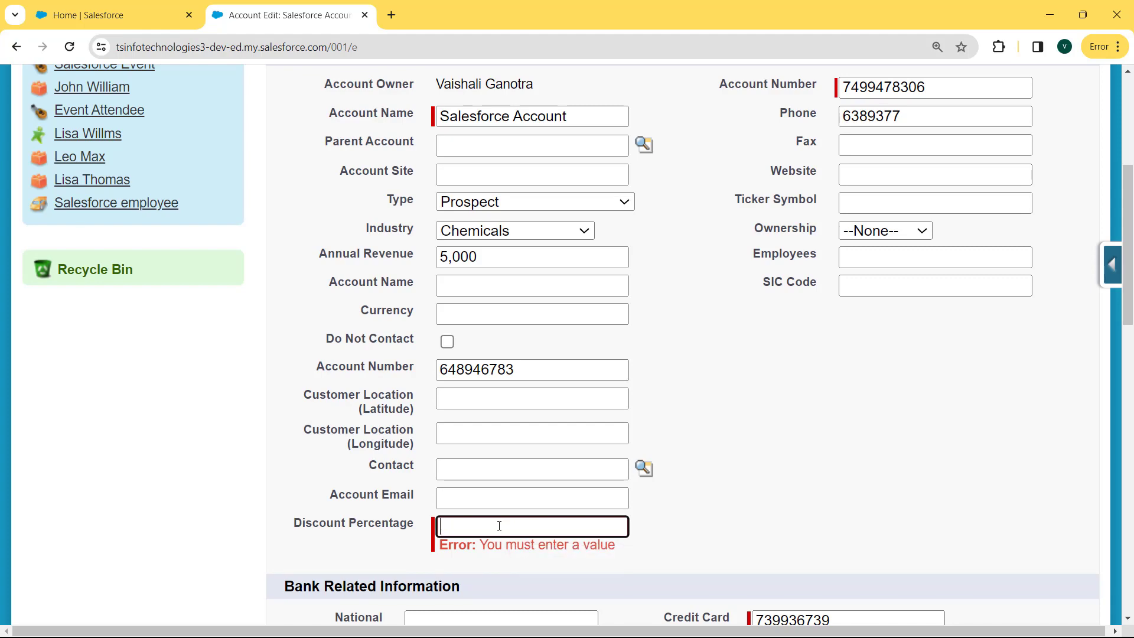
type("78")
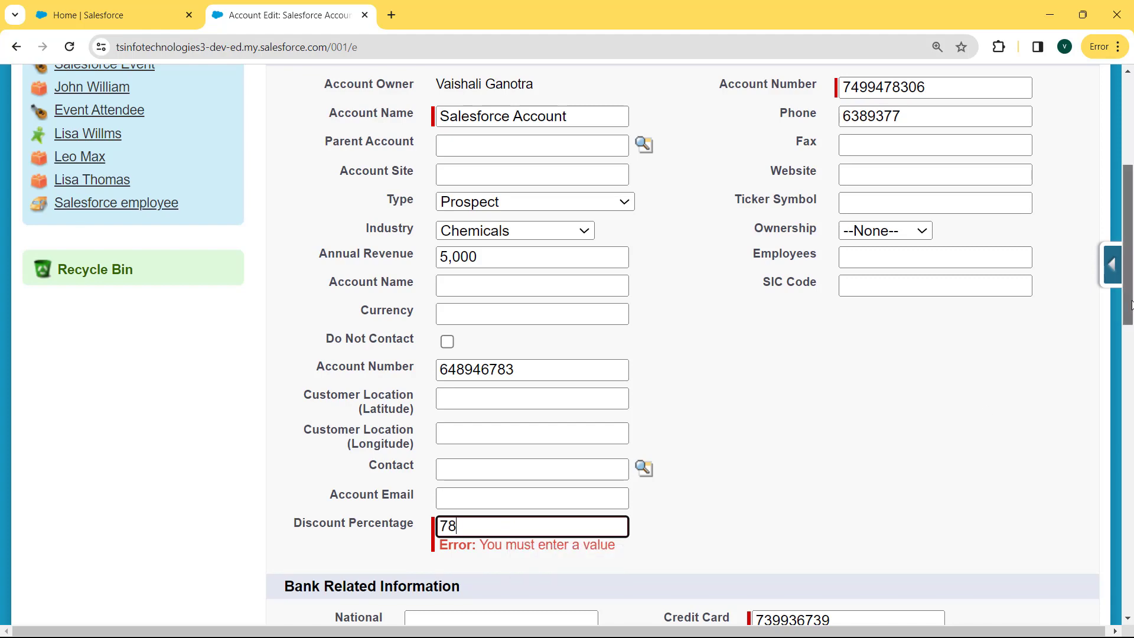
scroll(567, 342, "up", 3)
left_click(543, 164)
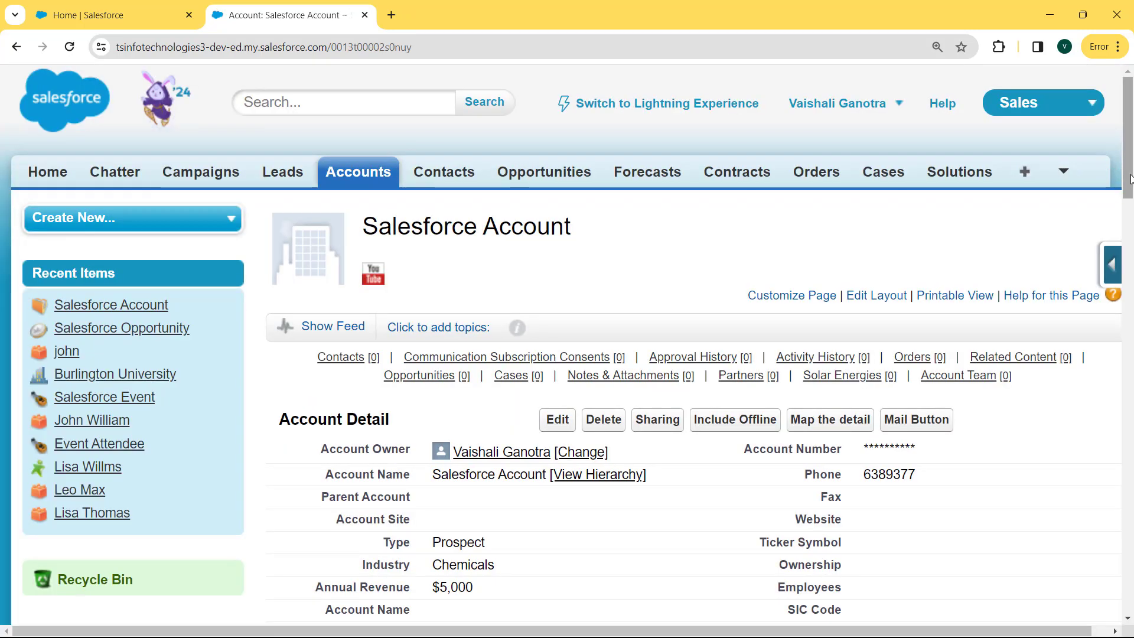
left_click_drag(1130, 179, 1129, 236)
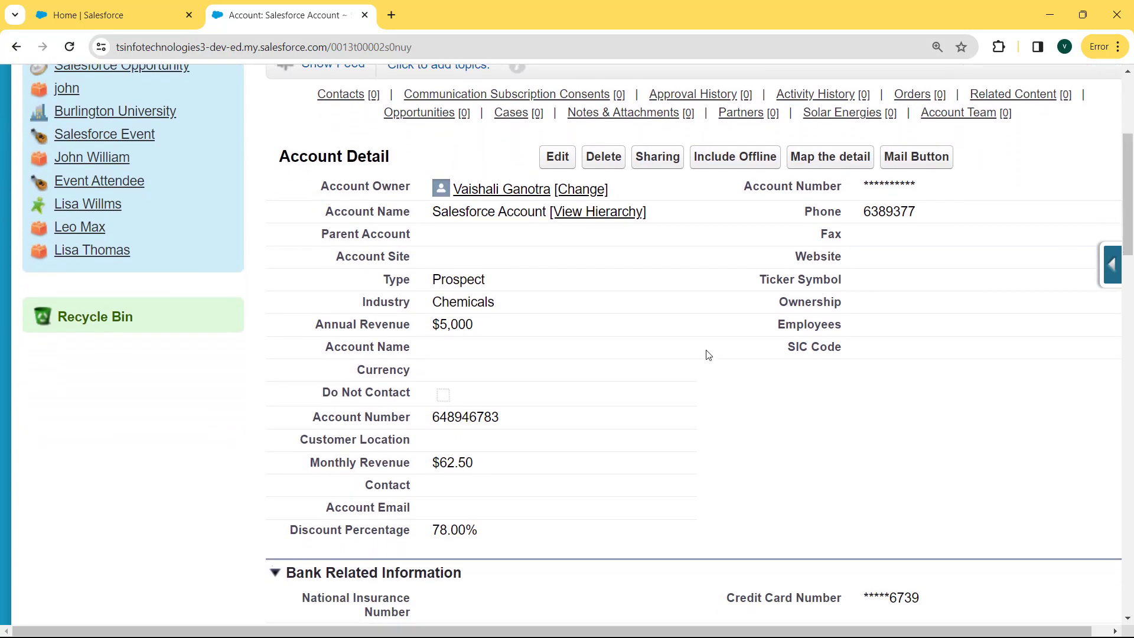
left_click_drag(485, 538, 435, 534)
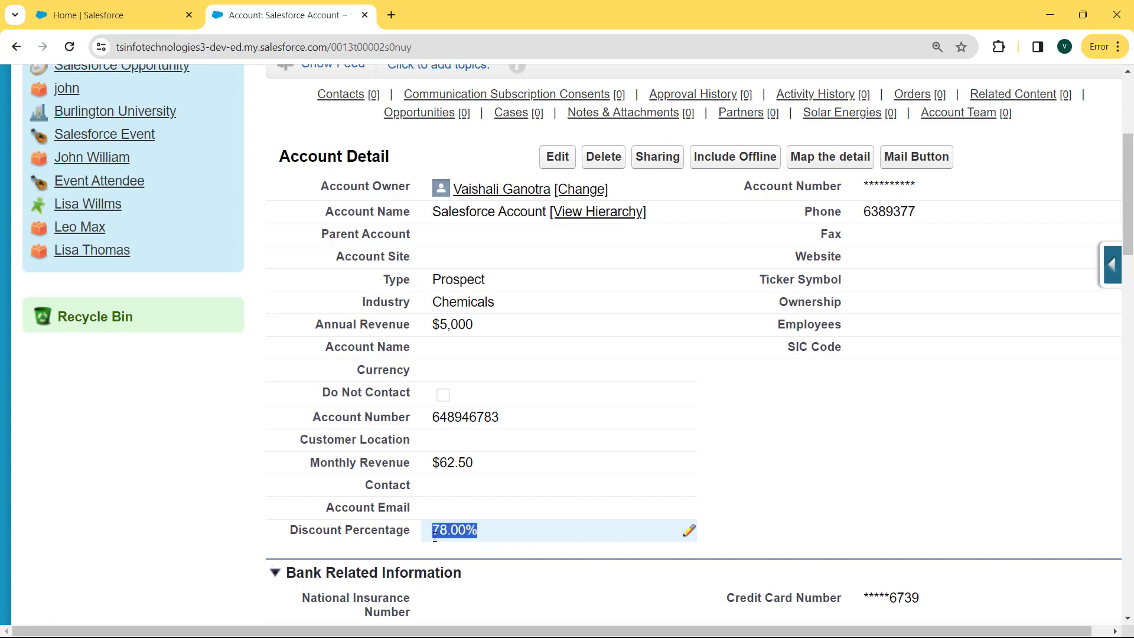